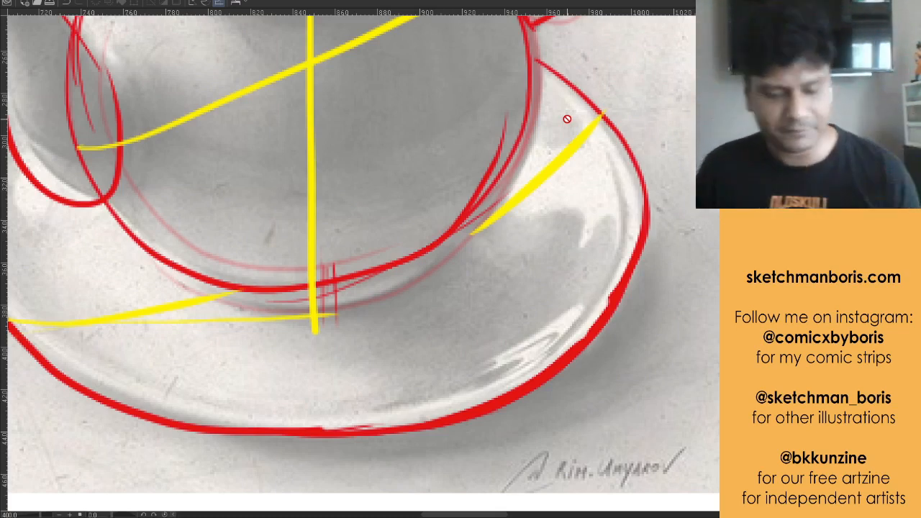
Examine the red construction shapes and yellow lines of action over the teapot, the cartoon bears and the basketball player
scroll(492, 147, down, 4)
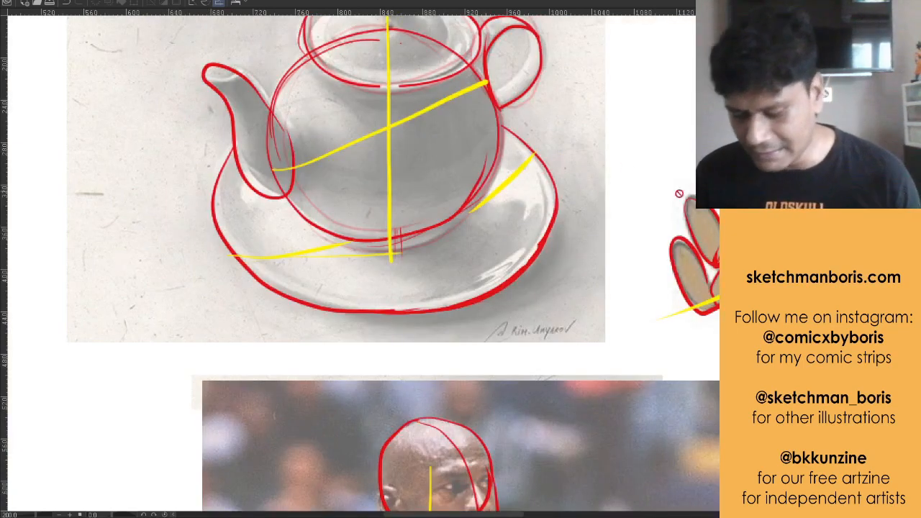
scroll(614, 211, down, 2)
drag(619, 212, 308, 268)
drag(645, 205, 467, 264)
scroll(422, 237, up, 1)
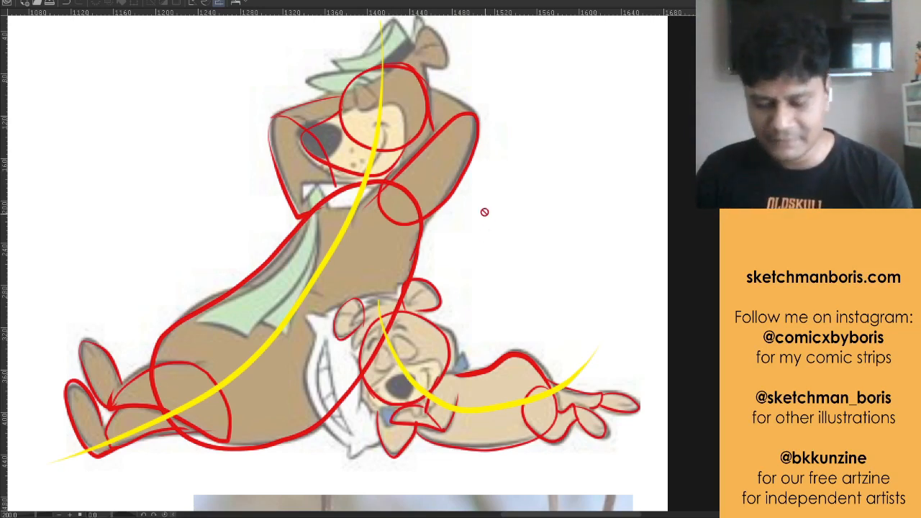
scroll(488, 216, down, 4)
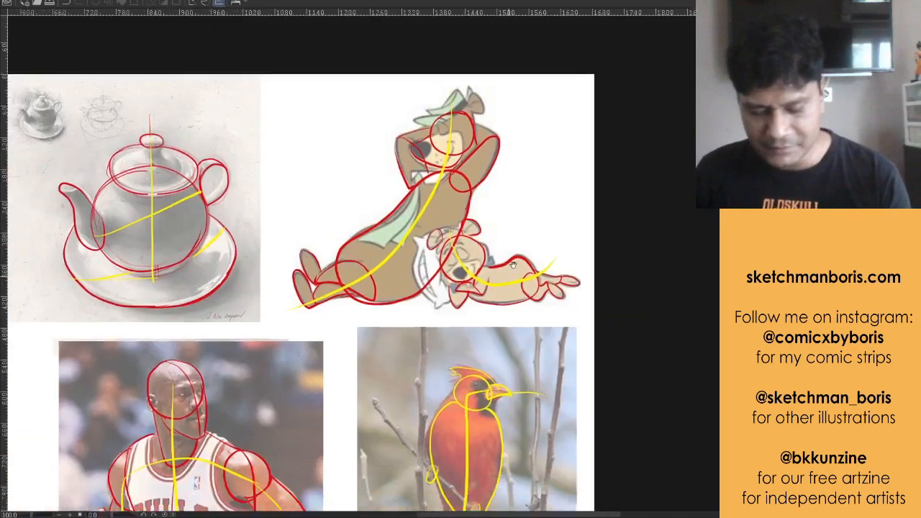
drag(513, 265, 574, 100)
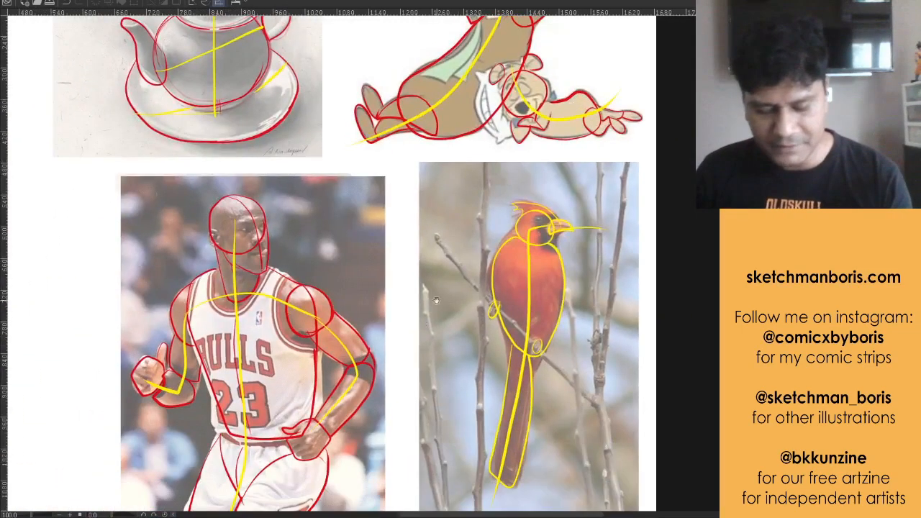
drag(405, 331, 465, 209)
scroll(391, 258, up, 1)
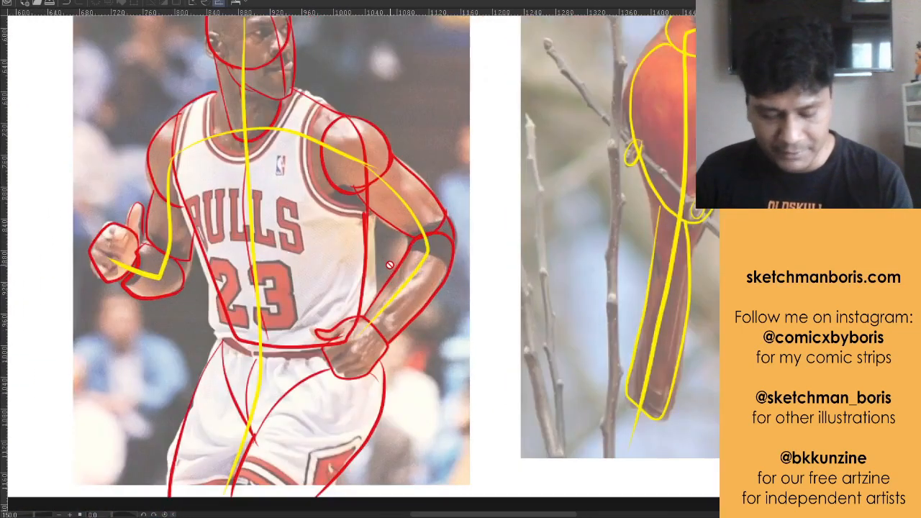
drag(434, 318, 426, 389)
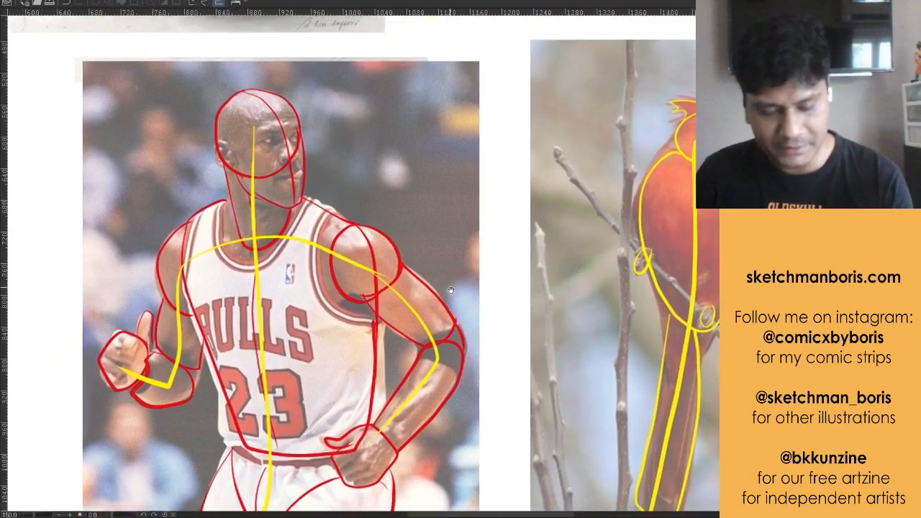
drag(426, 245, 447, 259)
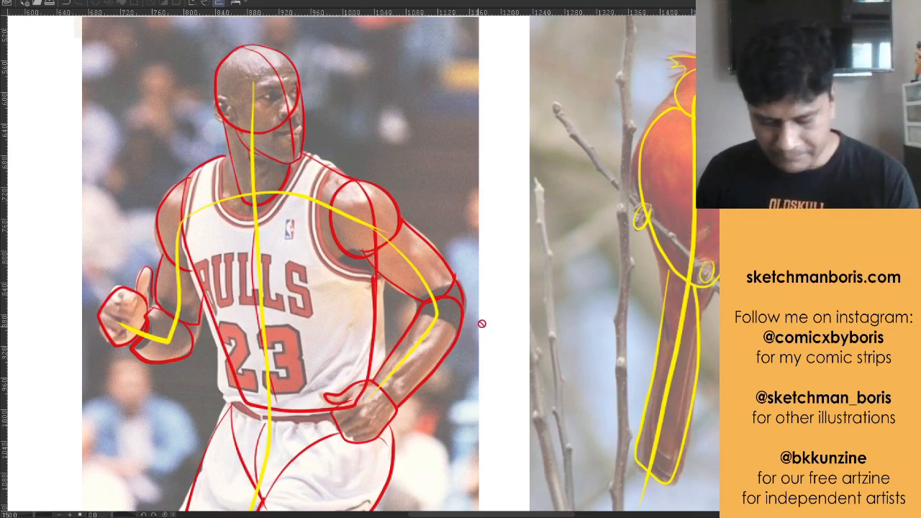
Try retracing the red bird's line of action in yellow from the beak through the body into the tail, and undo it
scroll(481, 324, down, 2)
drag(494, 348, 387, 296)
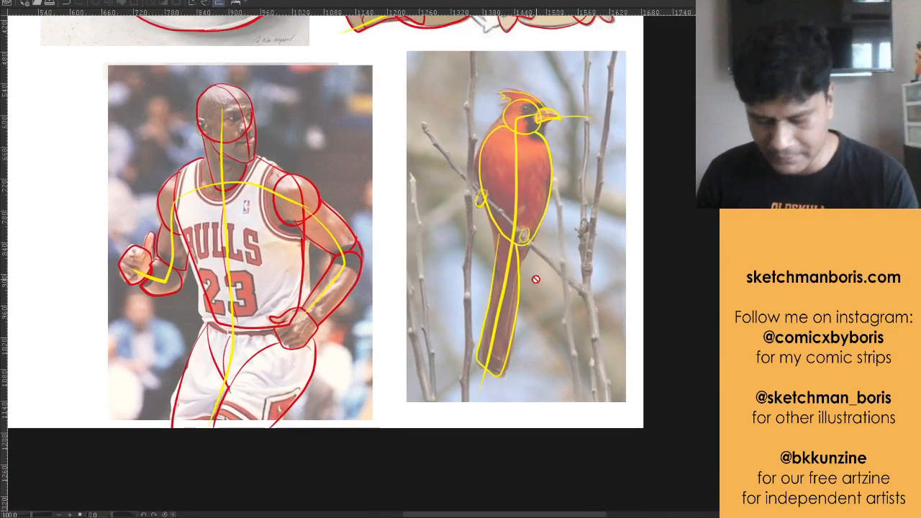
drag(522, 289, 483, 318)
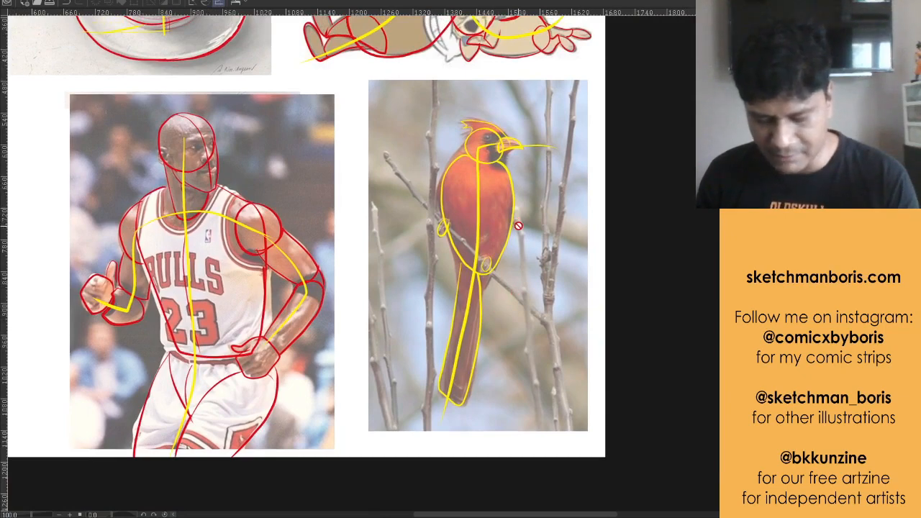
scroll(517, 225, up, 2)
drag(545, 247, 526, 261)
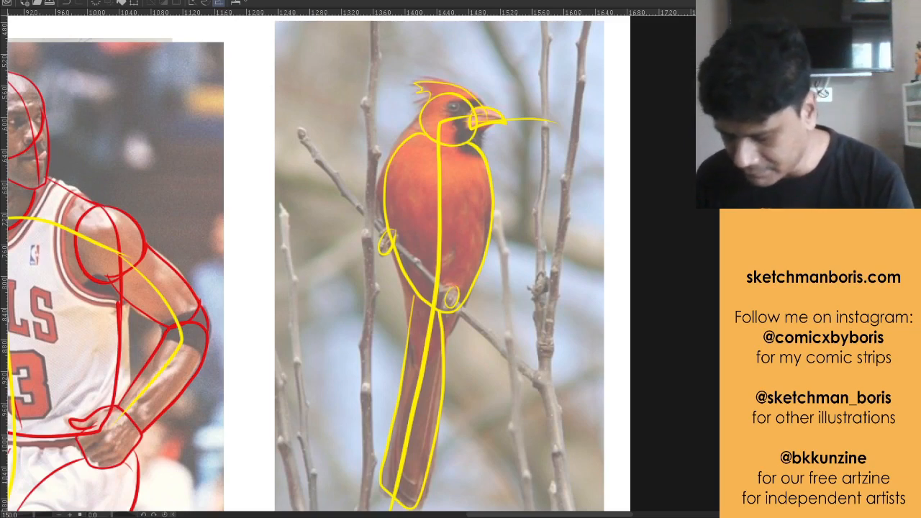
mouse_move(524, 119)
mouse_down()
mouse_move(435, 121)
mouse_move(419, 382)
mouse_up()
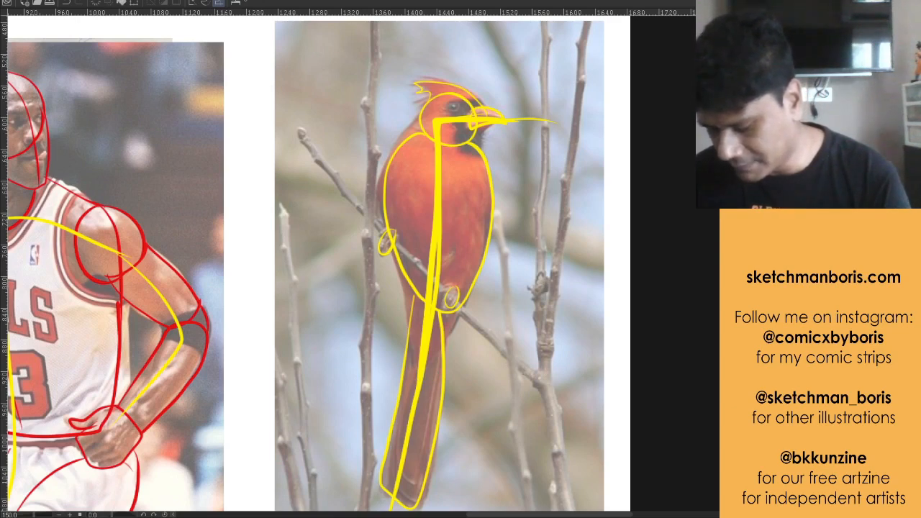
key(ctrl+z)
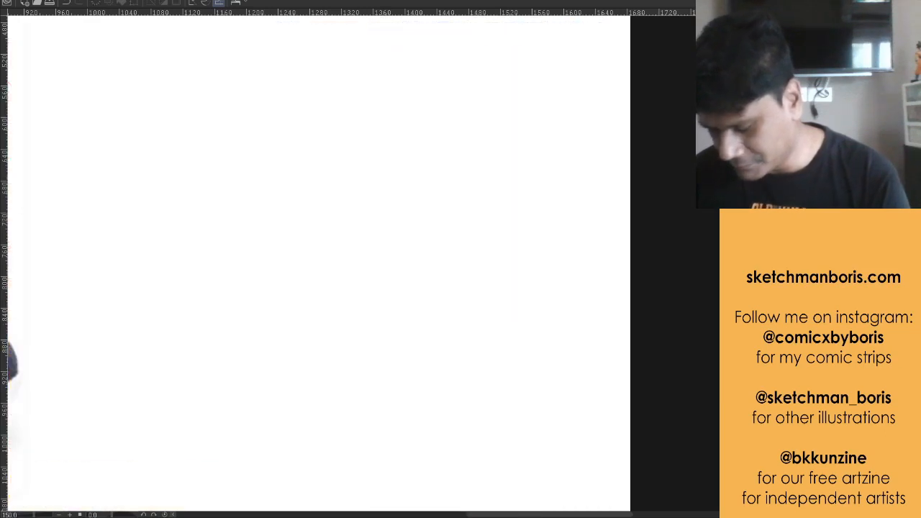
Examine the whole navy sneaker photo on the page that has no construction lines
scroll(443, 259, down, 3)
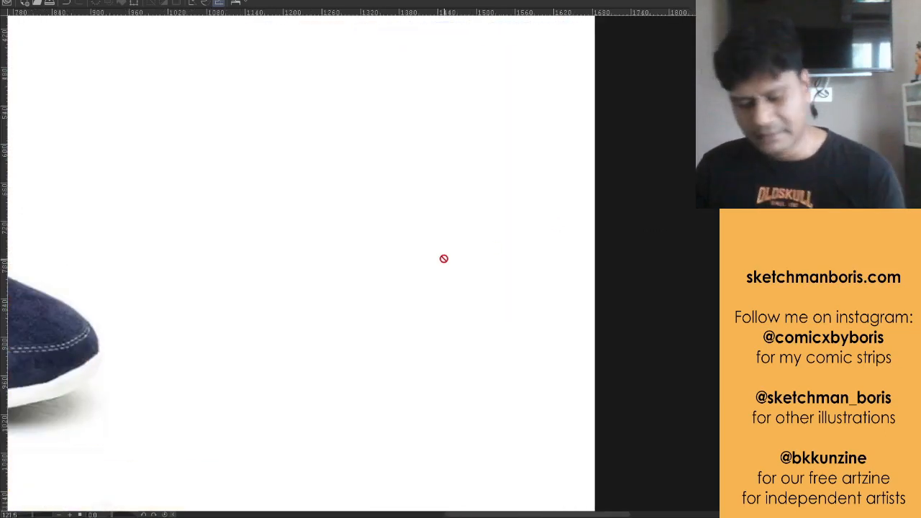
drag(333, 331, 657, 352)
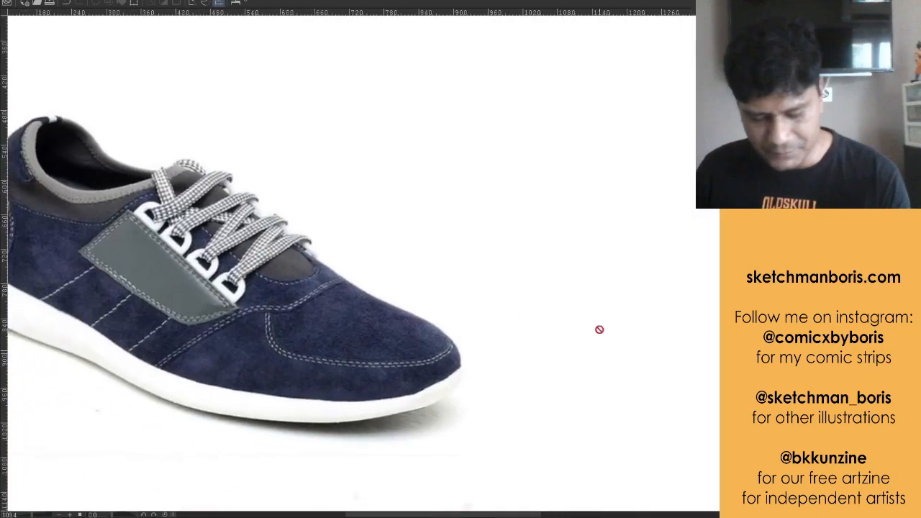
scroll(512, 313, down, 4)
drag(493, 288, 447, 322)
scroll(408, 304, up, 1)
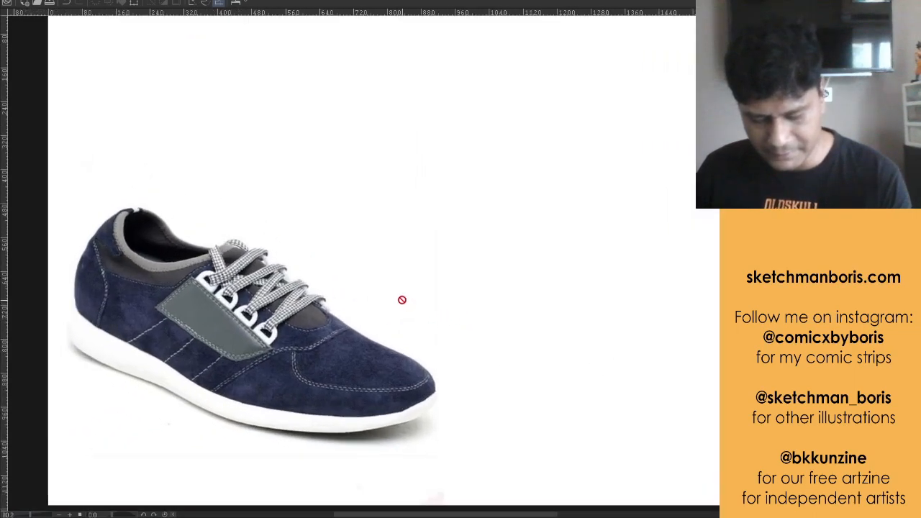
drag(390, 284, 375, 317)
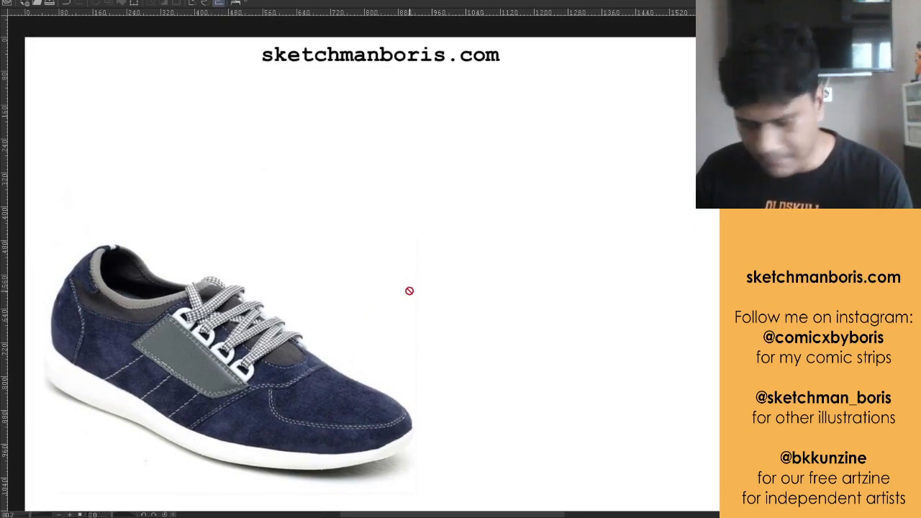
drag(350, 295, 392, 247)
scroll(367, 319, up, 2)
scroll(376, 311, down, 1)
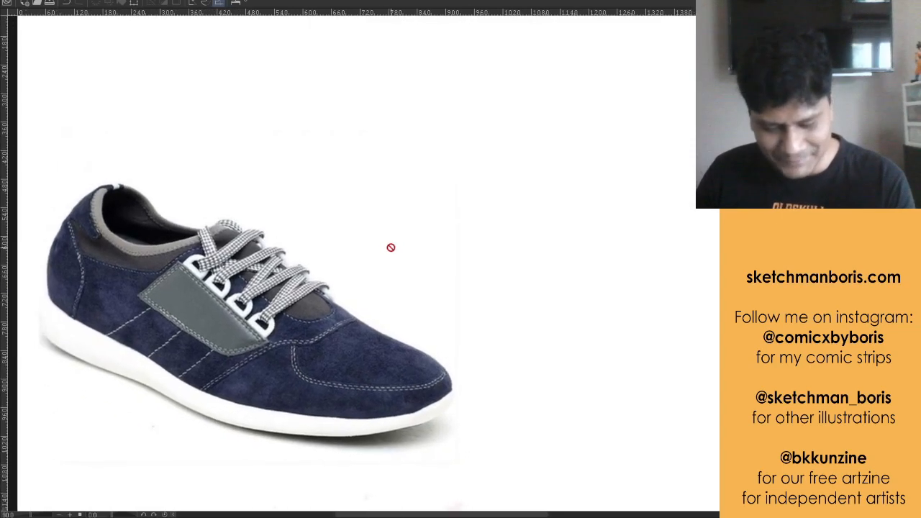
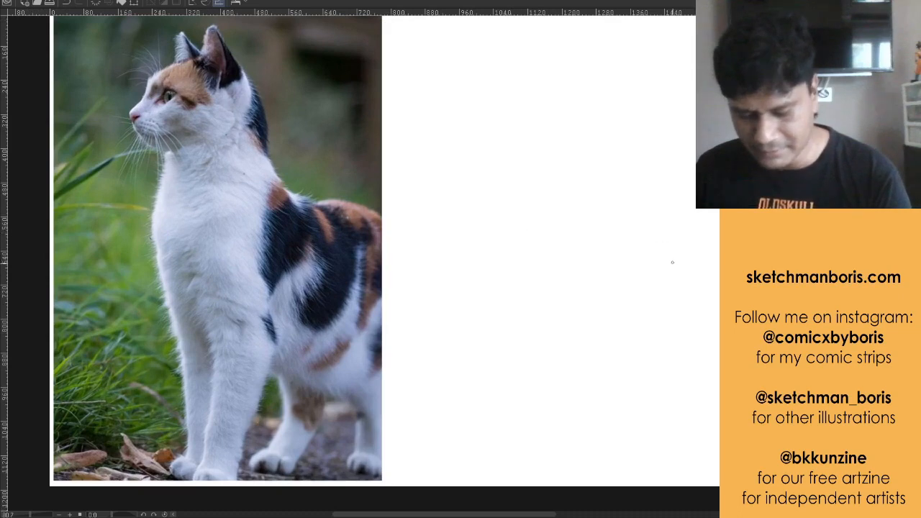
Sketch the cat's head as a loose circle of overlapping strokes on the blank area beside the photo
scroll(629, 256, down, 1)
scroll(651, 228, up, 1)
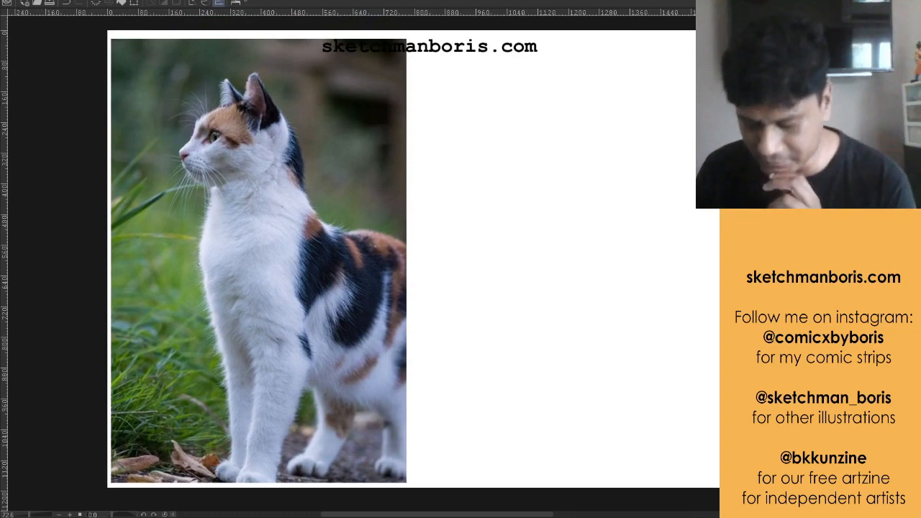
drag(504, 515, 514, 514)
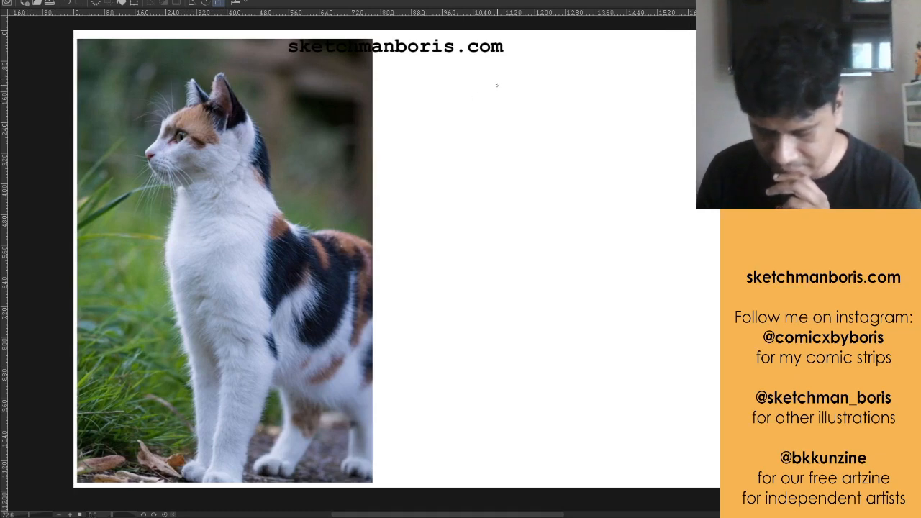
drag(445, 149, 497, 93)
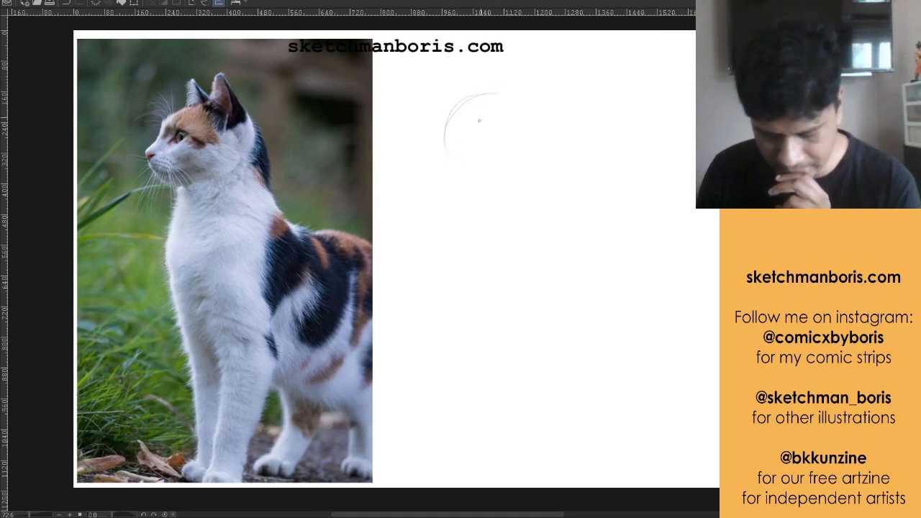
mouse_move(446, 148)
mouse_down()
mouse_move(500, 93)
mouse_move(531, 163)
mouse_up()
drag(475, 94, 474, 182)
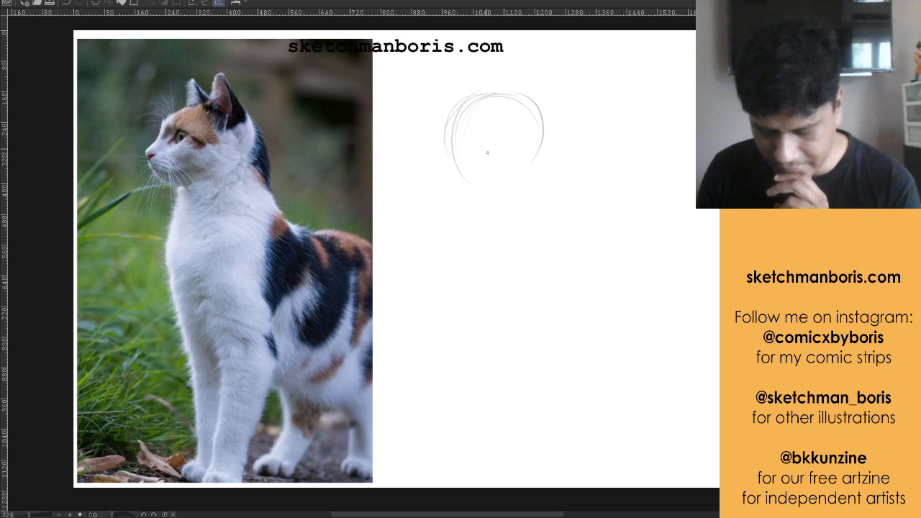
mouse_move(454, 152)
mouse_down()
mouse_move(512, 93)
mouse_move(533, 160)
mouse_up()
mouse_move(449, 125)
mouse_down()
mouse_move(484, 180)
mouse_move(498, 178)
mouse_up()
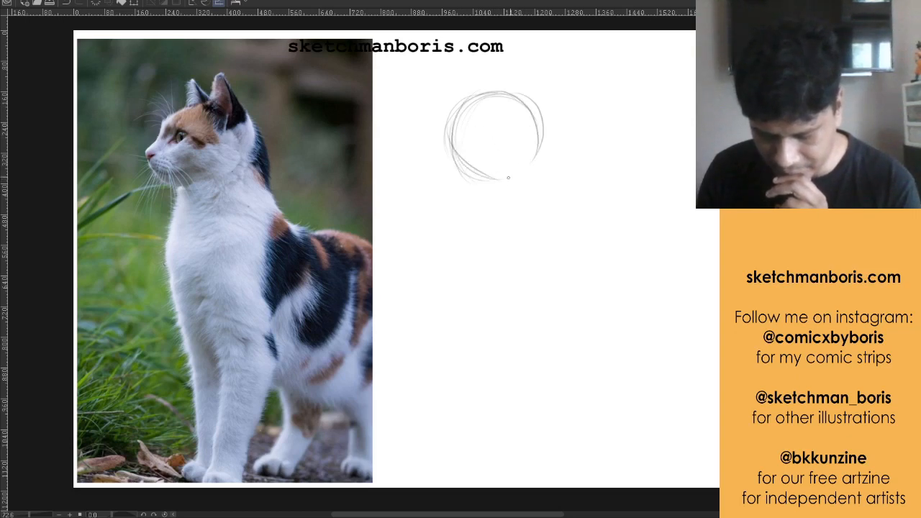
mouse_move(457, 155)
mouse_down()
mouse_move(518, 175)
mouse_move(535, 111)
mouse_move(534, 170)
mouse_up()
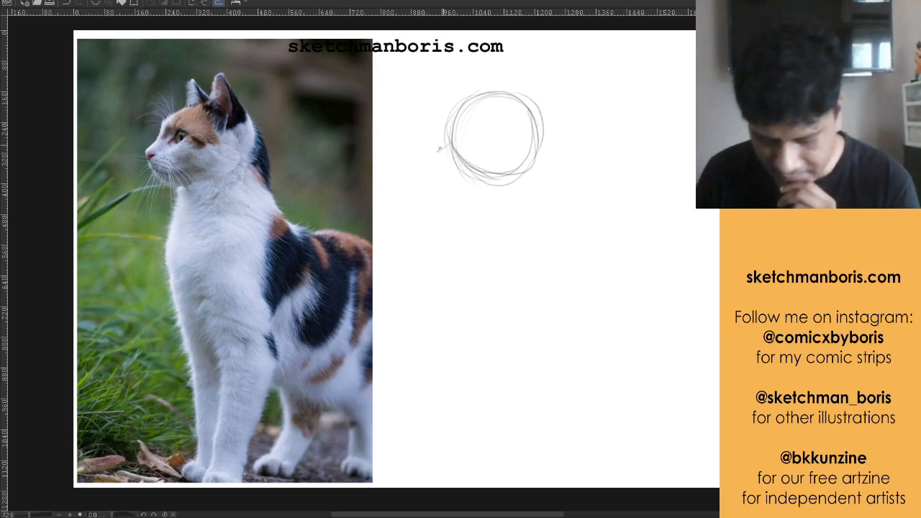
Add the cat's muzzle as a short cylinder projecting forward and downward from the head circle
mouse_move(452, 140)
mouse_down()
mouse_move(430, 152)
mouse_move(450, 187)
mouse_up()
mouse_move(432, 152)
mouse_down()
mouse_move(458, 190)
mouse_move(478, 172)
mouse_up()
drag(449, 183, 482, 172)
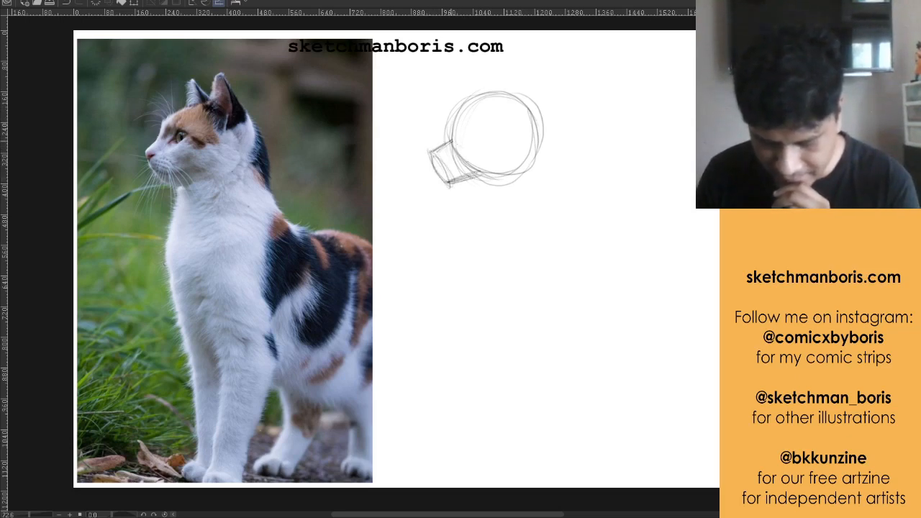
drag(452, 140, 478, 170)
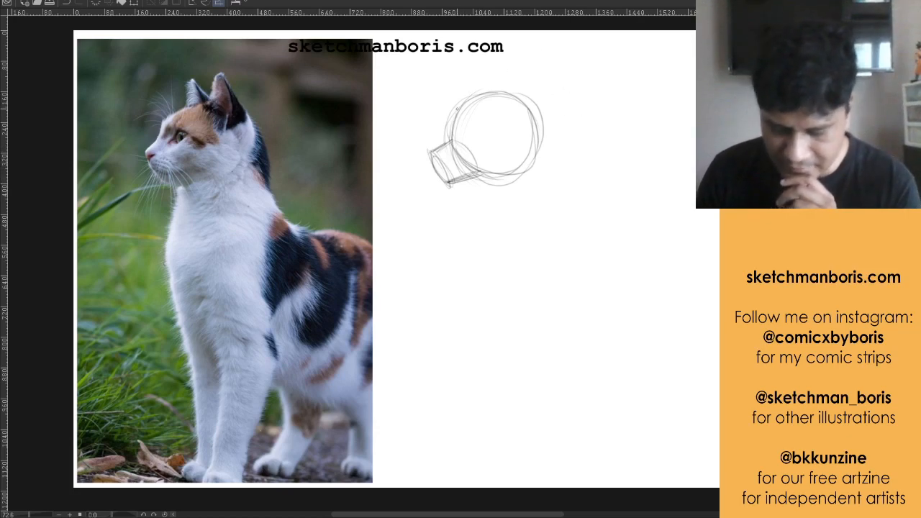
Sketch two pointed triangular ears on top of the head circle
mouse_move(509, 90)
mouse_down()
mouse_move(514, 68)
mouse_move(533, 101)
mouse_up()
mouse_move(517, 58)
mouse_down()
mouse_move(527, 110)
mouse_move(509, 80)
mouse_up()
mouse_move(512, 64)
mouse_down()
mouse_move(505, 96)
mouse_move(485, 70)
mouse_move(495, 93)
mouse_move(496, 83)
mouse_up()
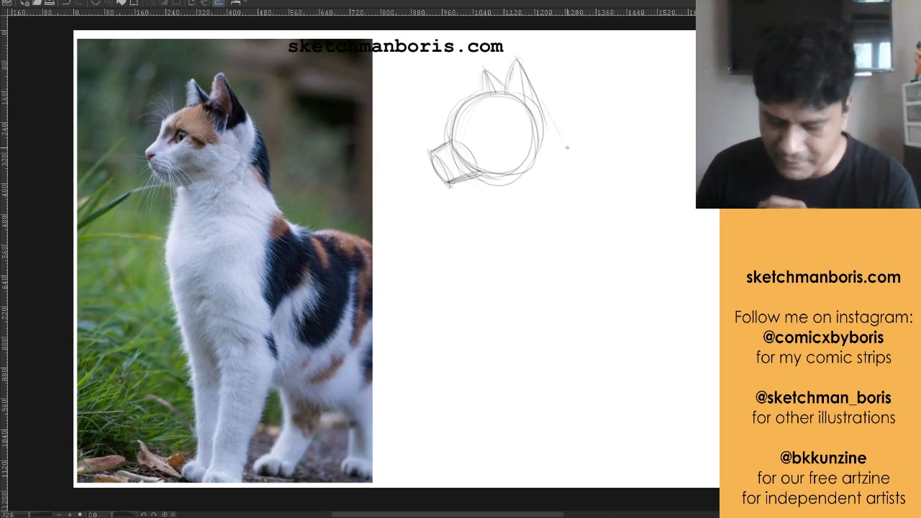
Sketch the curved back of the neck from the ear down, and the chest contour from under the muzzle
mouse_move(546, 103)
mouse_down()
mouse_move(575, 167)
mouse_move(570, 183)
mouse_up()
drag(545, 102, 572, 180)
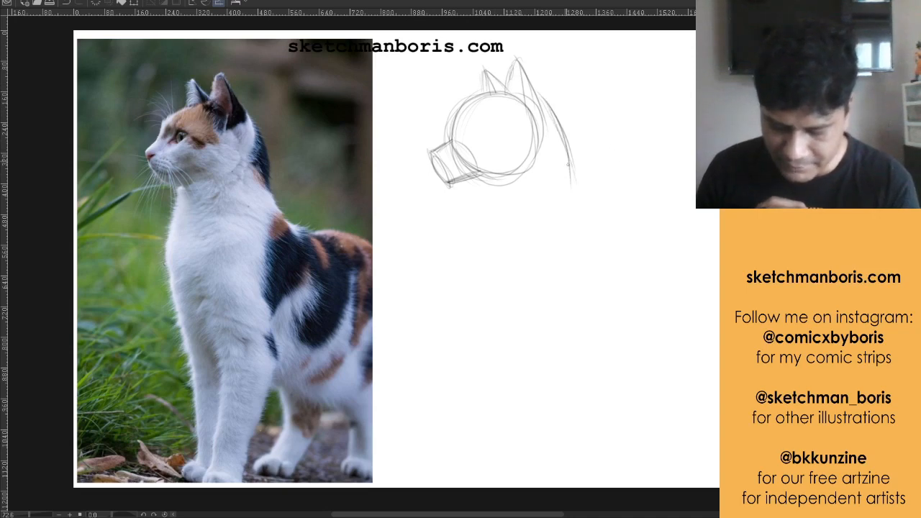
drag(569, 142, 568, 223)
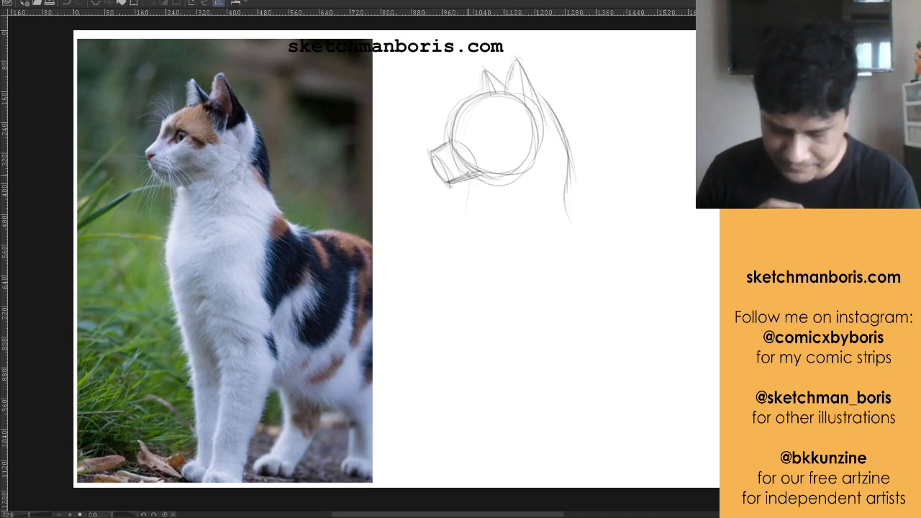
drag(467, 178, 460, 236)
drag(468, 189, 451, 283)
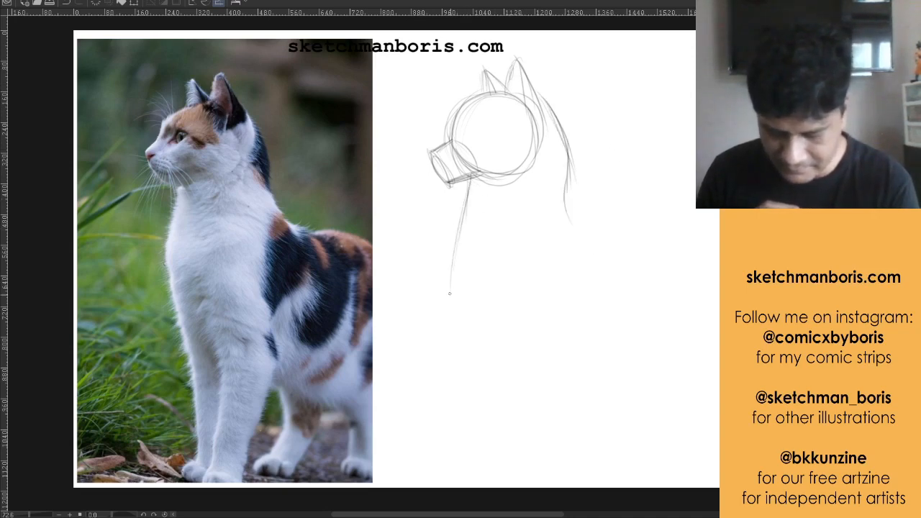
mouse_move(453, 250)
mouse_down()
mouse_move(452, 297)
mouse_move(467, 335)
mouse_up()
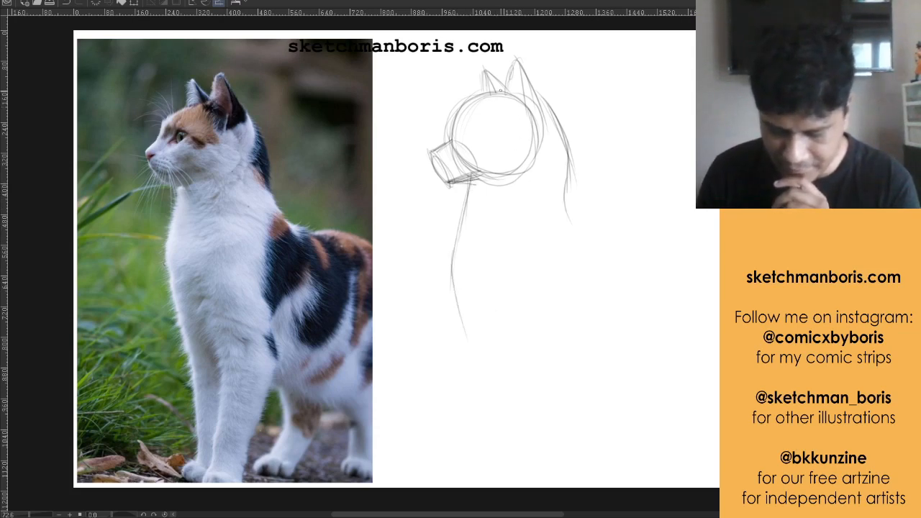
Mark the head's height, step it down the body as vertical guides, and sketch the near front leg's front edge and paw
mouse_move(500, 94)
mouse_down()
mouse_move(503, 183)
mouse_move(495, 158)
mouse_move(524, 181)
mouse_move(515, 181)
mouse_up()
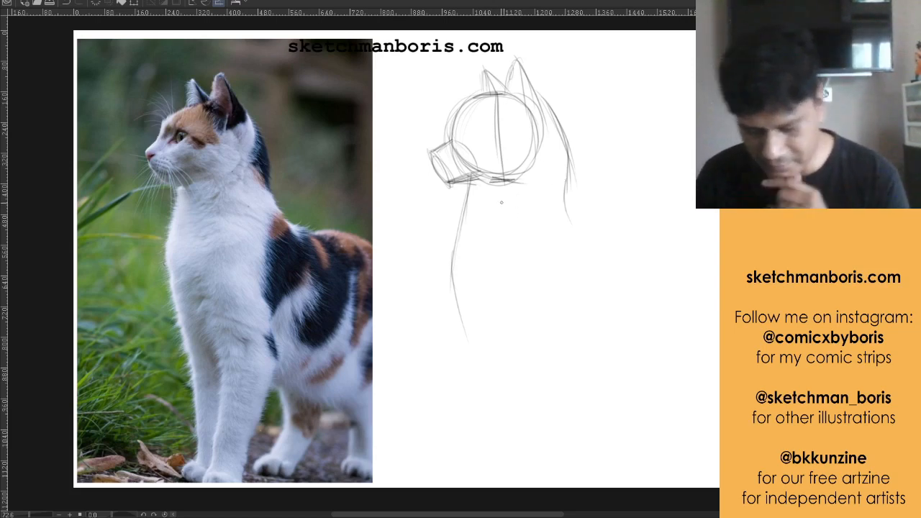
mouse_move(506, 190)
mouse_down()
mouse_move(507, 246)
mouse_move(518, 251)
mouse_move(511, 315)
mouse_move(542, 334)
mouse_move(491, 423)
mouse_move(499, 356)
mouse_move(487, 446)
mouse_move(472, 475)
mouse_move(507, 318)
mouse_up()
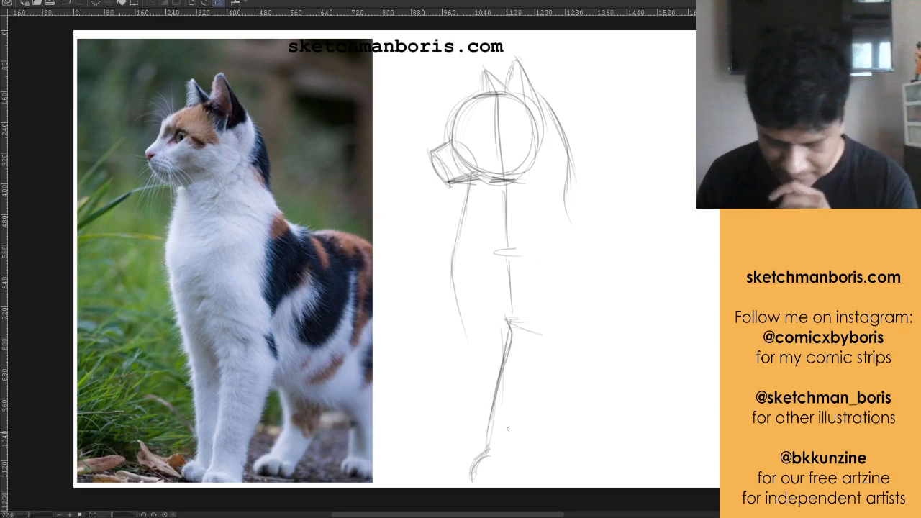
drag(471, 487, 488, 439)
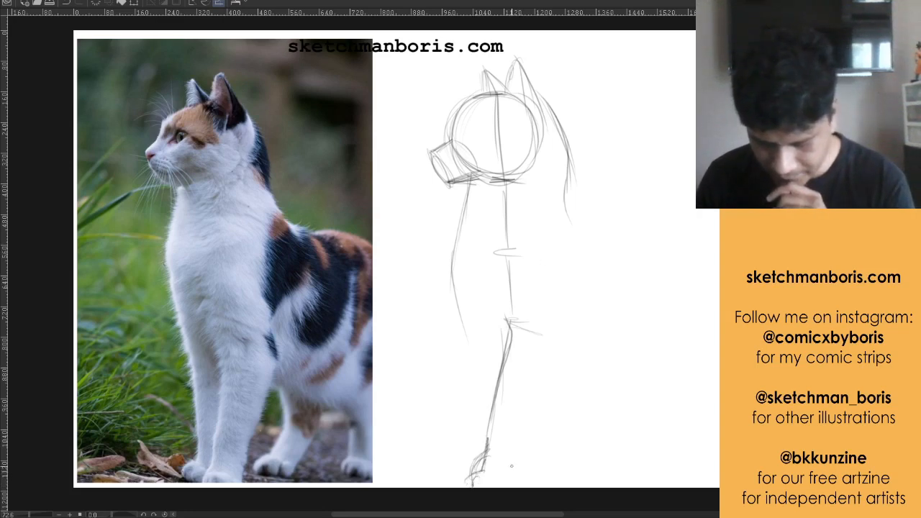
Build the near front leg as a tapering cylinder with its back edge, a rounded top and an ellipse at the wrist
mouse_move(521, 480)
mouse_down()
mouse_move(551, 403)
mouse_move(566, 326)
mouse_move(561, 352)
mouse_up()
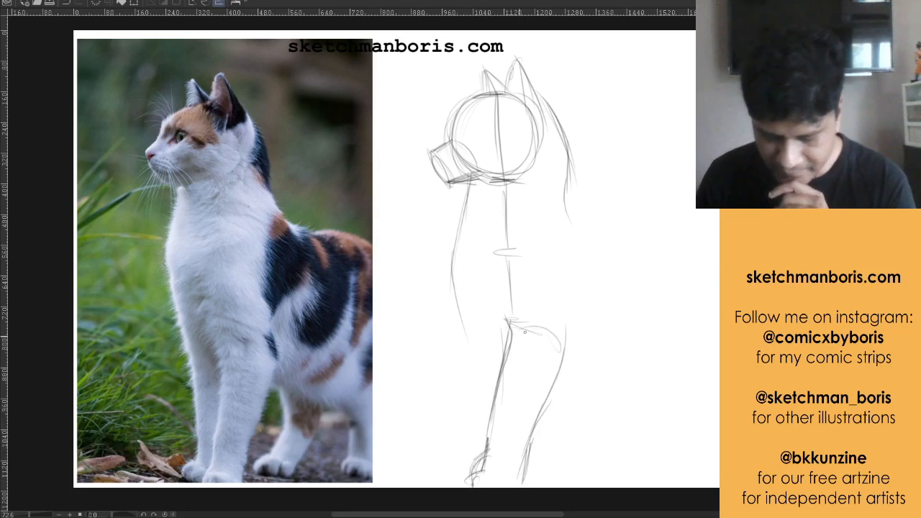
drag(510, 334, 565, 357)
mouse_move(505, 430)
mouse_down()
mouse_move(493, 427)
mouse_move(530, 432)
mouse_move(494, 430)
mouse_up()
mouse_move(493, 430)
mouse_down()
mouse_move(527, 436)
mouse_move(563, 362)
mouse_up()
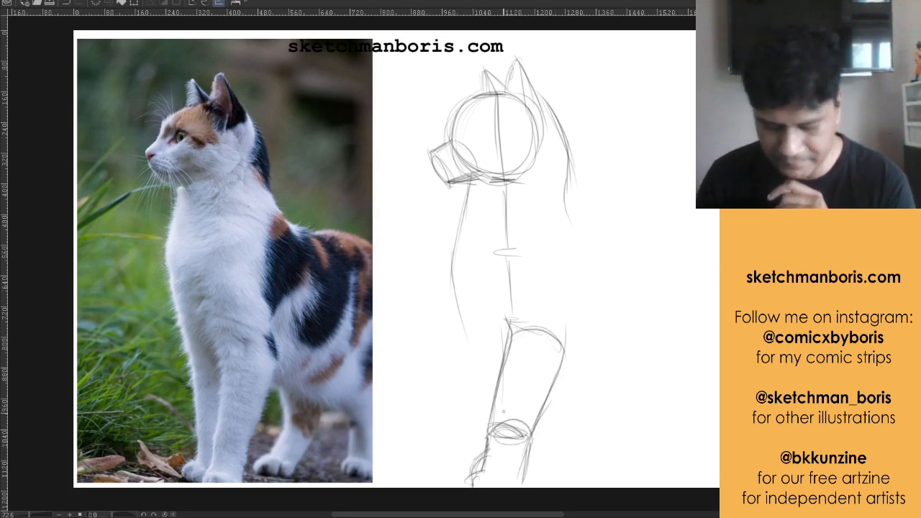
drag(492, 427, 486, 470)
Extend the chest contour down into the far front leg and sketch that leg's paw
mouse_move(457, 297)
mouse_down()
mouse_move(477, 359)
mouse_move(496, 356)
mouse_move(477, 433)
mouse_up()
drag(477, 357, 477, 448)
mouse_move(479, 382)
mouse_down()
mouse_move(475, 446)
mouse_move(459, 475)
mouse_move(475, 475)
mouse_move(480, 447)
mouse_up()
drag(481, 401, 481, 445)
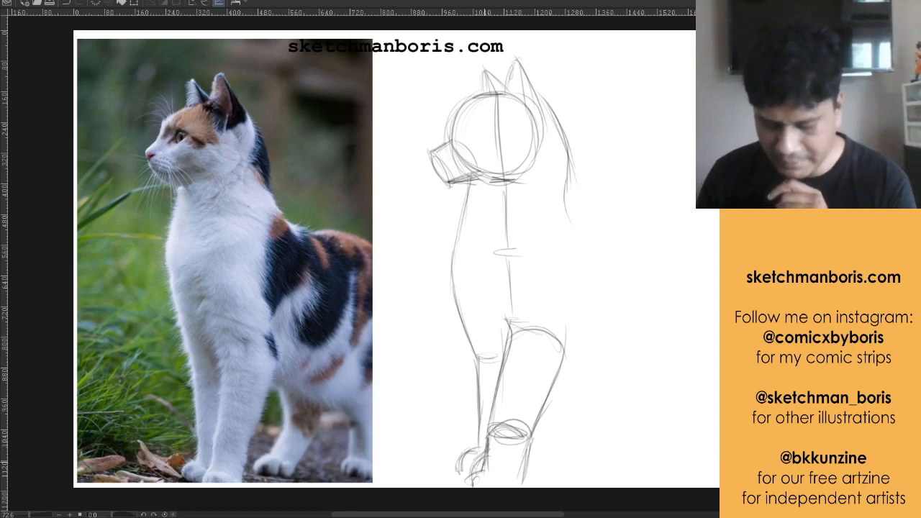
Sketch the diagonal chest line meeting the near front leg and short strokes behind the leg's top
drag(495, 301, 509, 334)
drag(488, 266, 507, 332)
drag(491, 283, 497, 303)
drag(567, 329, 569, 342)
drag(564, 311, 566, 339)
Sketch the cat's back contour from the neck over the rump, a small chest curve, and the belly line behind the front leg
mouse_move(565, 175)
mouse_down()
mouse_move(585, 226)
mouse_move(576, 190)
mouse_move(604, 241)
mouse_up()
mouse_move(581, 212)
mouse_down()
mouse_move(608, 249)
mouse_move(674, 225)
mouse_up()
mouse_move(618, 230)
mouse_down()
mouse_move(653, 226)
mouse_move(715, 257)
mouse_up()
drag(677, 231, 719, 270)
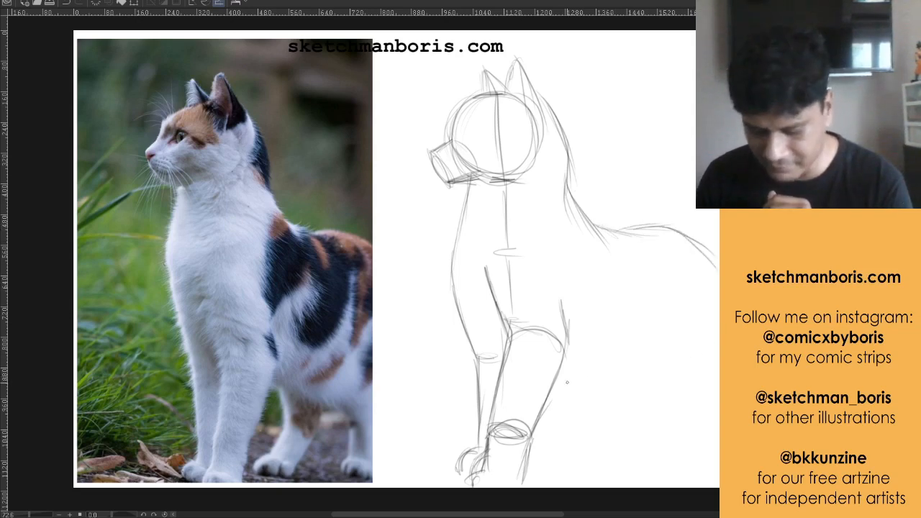
drag(484, 319, 491, 333)
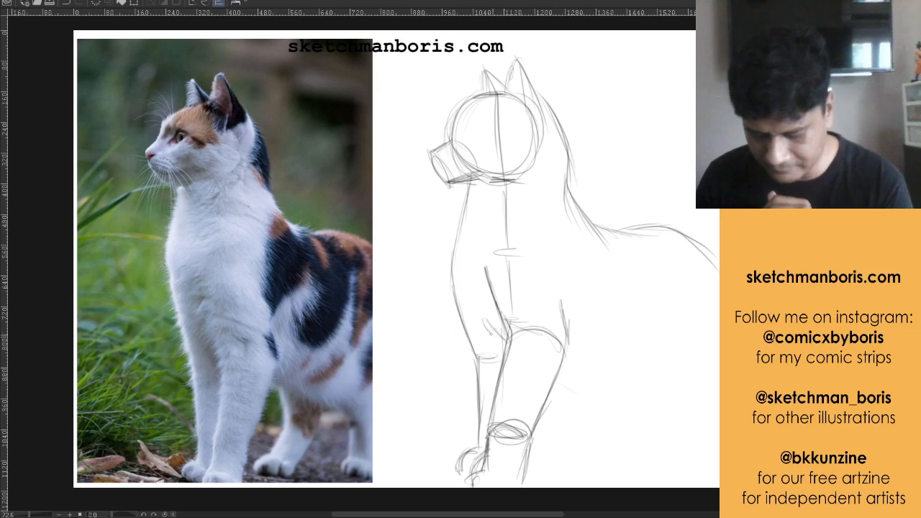
mouse_move(566, 379)
mouse_down()
mouse_move(624, 394)
mouse_move(668, 384)
mouse_move(695, 414)
mouse_move(681, 476)
mouse_up()
Sketch both hind legs below the belly with their joint curves and rounded paws
drag(689, 418, 719, 417)
drag(690, 449, 719, 455)
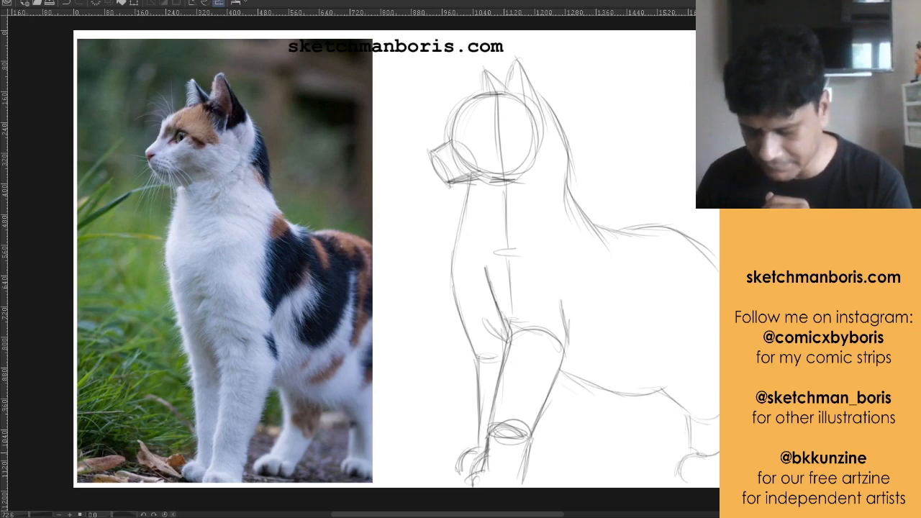
drag(716, 408, 713, 454)
drag(691, 411, 694, 453)
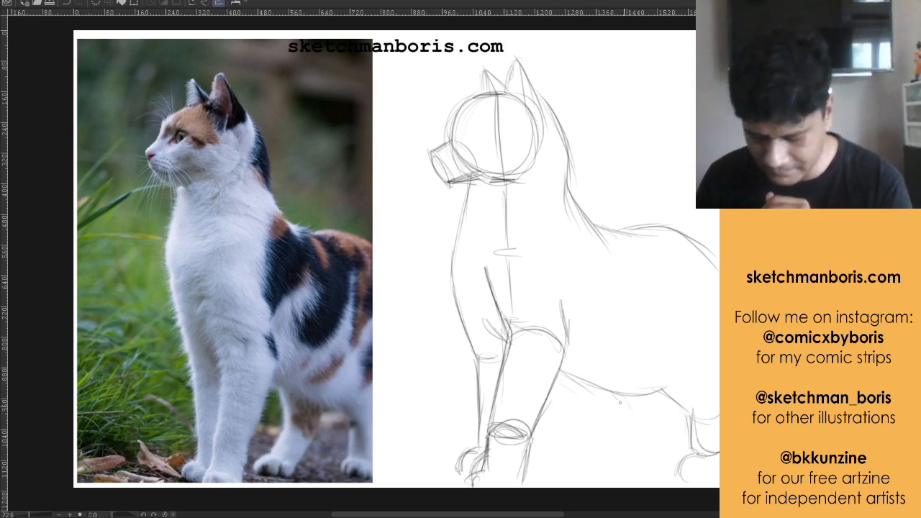
mouse_move(607, 391)
mouse_down()
mouse_move(630, 417)
mouse_move(664, 420)
mouse_move(661, 414)
mouse_move(619, 454)
mouse_up()
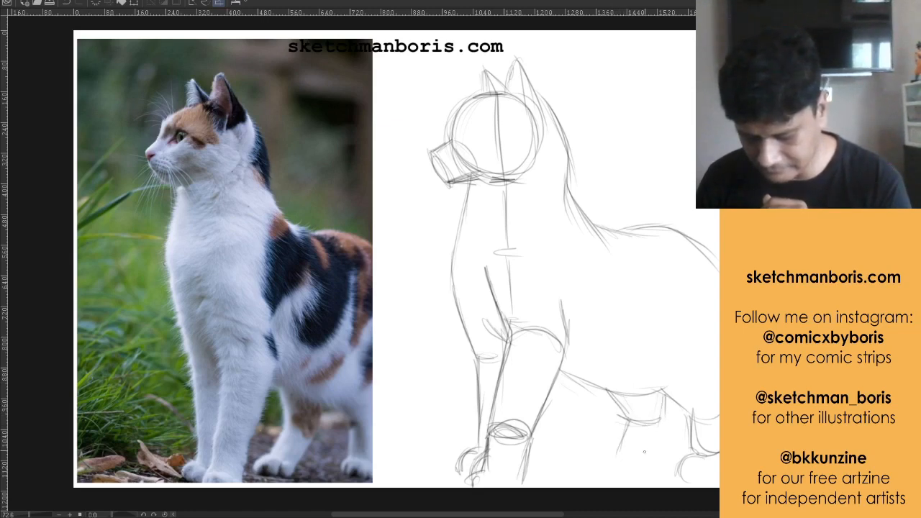
mouse_move(663, 426)
mouse_down()
mouse_move(641, 462)
mouse_move(597, 472)
mouse_move(639, 475)
mouse_up()
Build the torso as a large rounded form, curving around the rump and belly and closing behind the shoulder
mouse_move(550, 377)
mouse_down()
mouse_move(651, 394)
mouse_move(713, 282)
mouse_up()
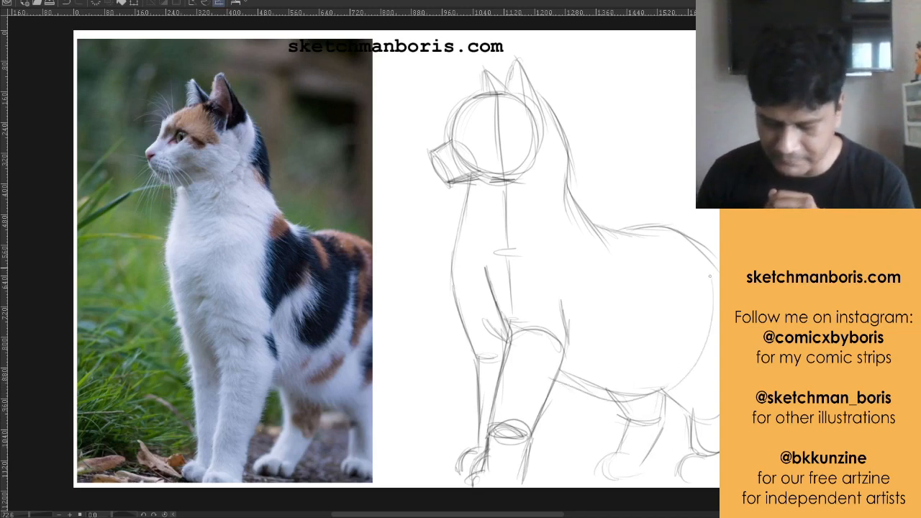
drag(688, 240, 715, 285)
drag(717, 287, 669, 382)
drag(585, 231, 584, 285)
mouse_move(574, 210)
mouse_down()
mouse_move(651, 240)
mouse_move(699, 246)
mouse_move(719, 361)
mouse_up()
drag(557, 376, 671, 389)
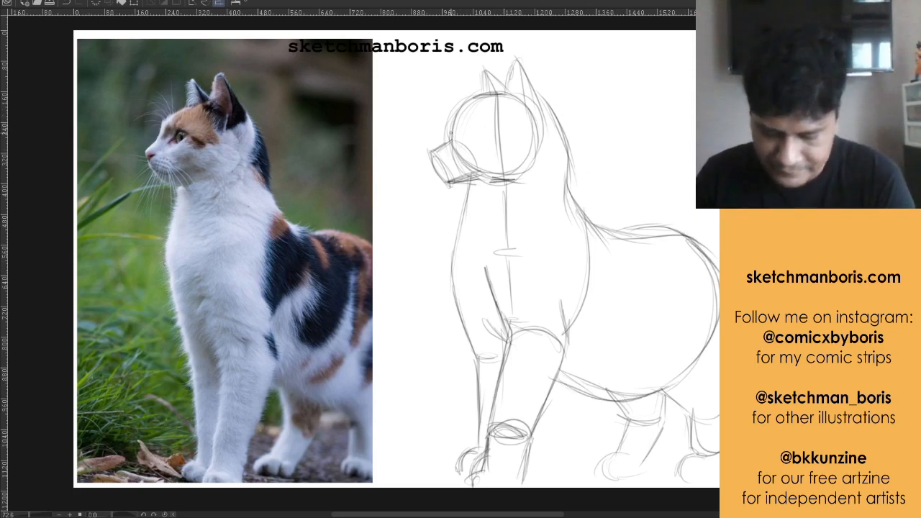
Strengthen the forehead, back of the neck and chest contours with firmer, straighter strokes
drag(447, 141, 450, 115)
mouse_move(451, 115)
mouse_down()
mouse_move(494, 94)
mouse_move(570, 177)
mouse_move(591, 229)
mouse_up()
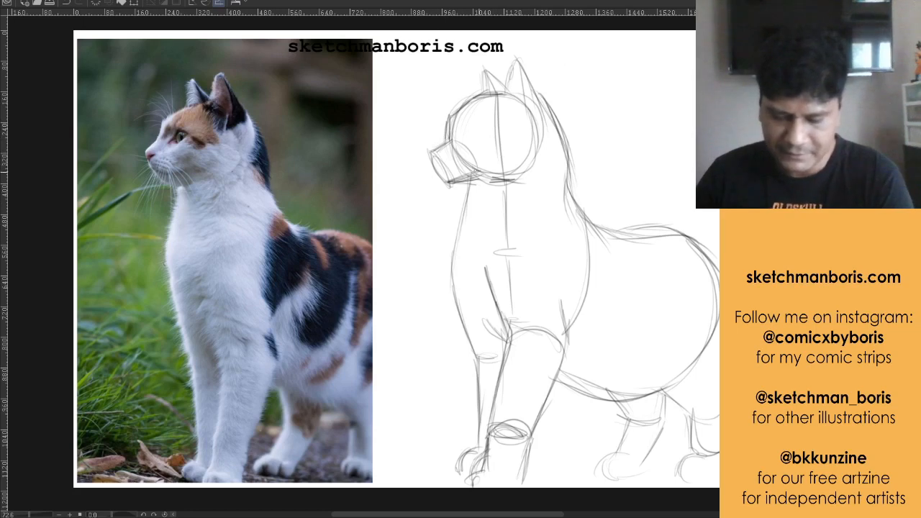
drag(534, 149, 483, 174)
drag(457, 128, 510, 97)
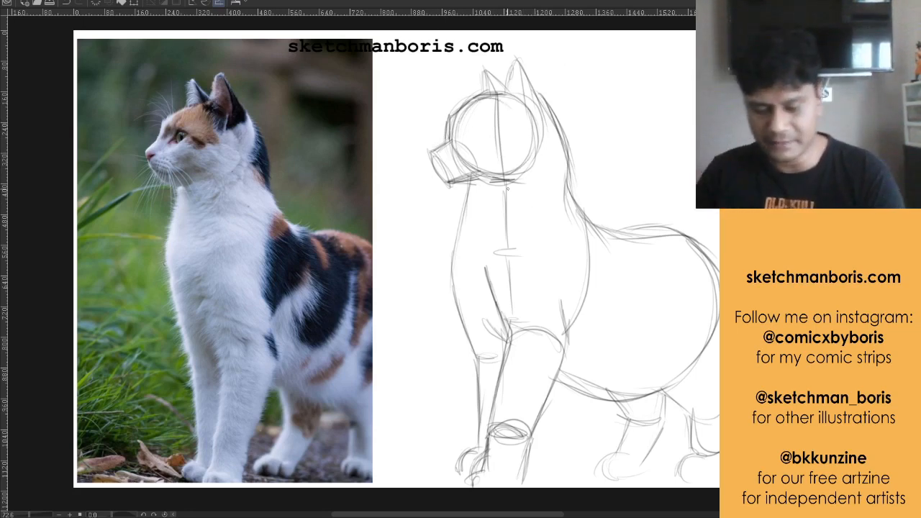
drag(475, 180, 455, 282)
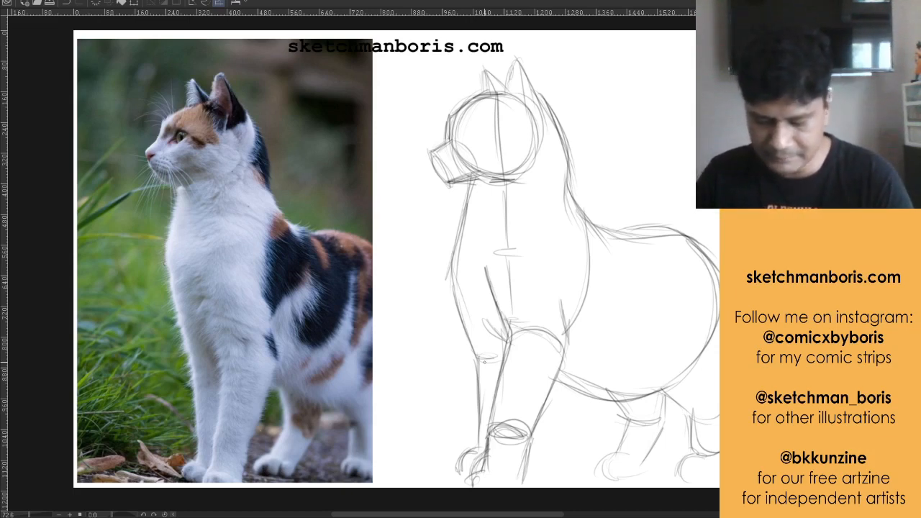
mouse_move(484, 362)
mouse_down()
mouse_move(501, 354)
mouse_move(451, 275)
mouse_move(475, 187)
mouse_move(448, 279)
mouse_up()
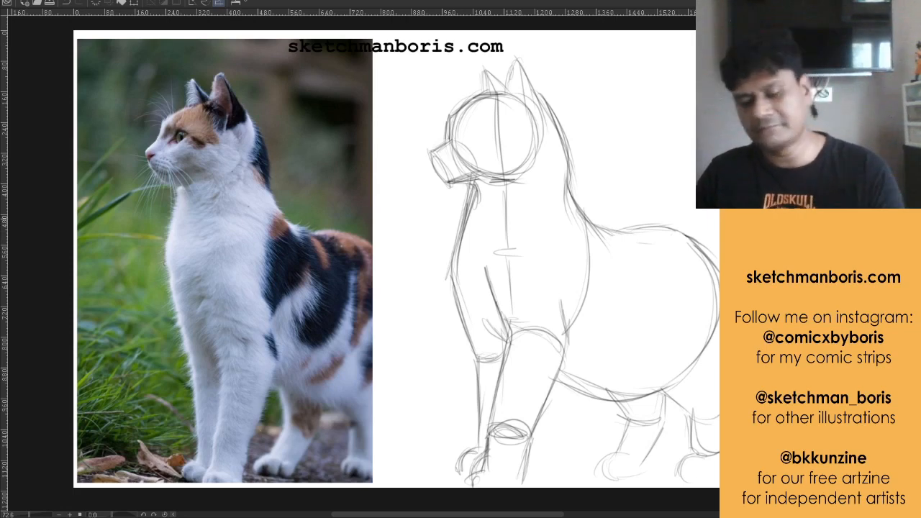
scroll(623, 216, down, 1)
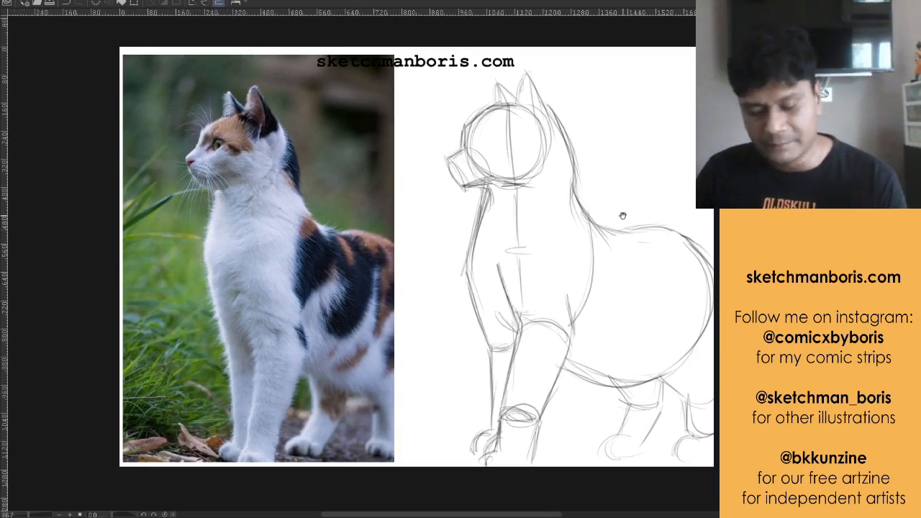
drag(623, 216, 596, 213)
scroll(596, 214, up, 1)
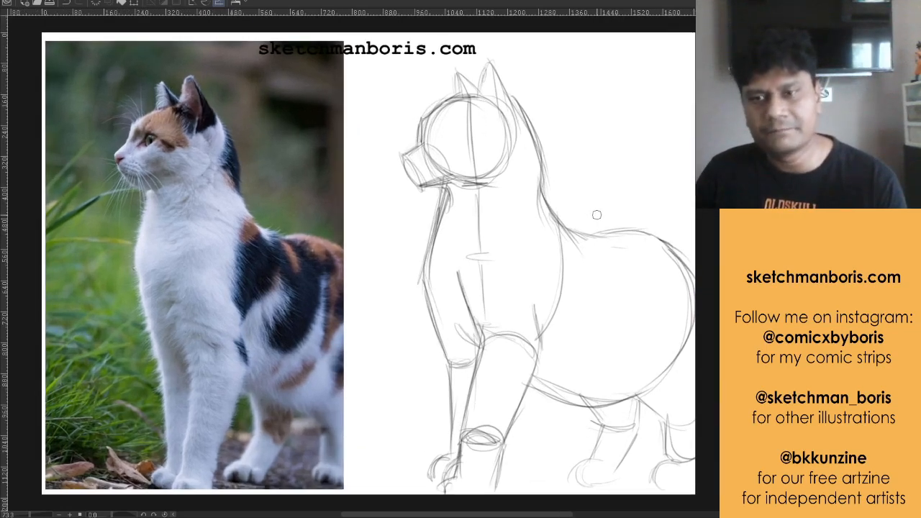
scroll(596, 214, down, 1)
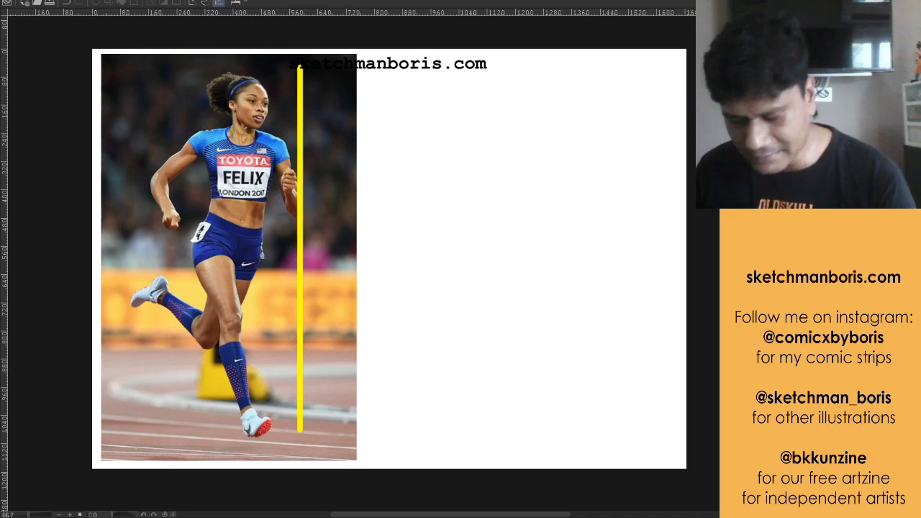
scroll(526, 250, up, 1)
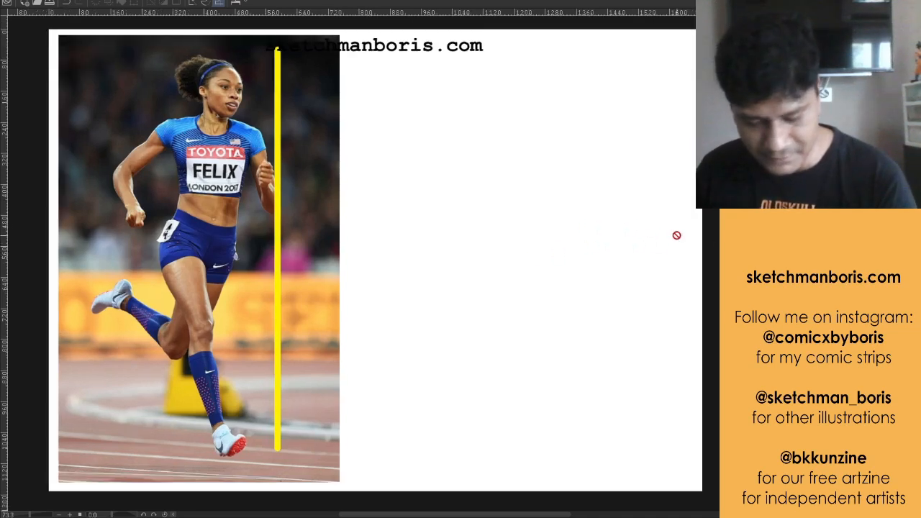
scroll(633, 245, up, 1)
scroll(634, 244, down, 2)
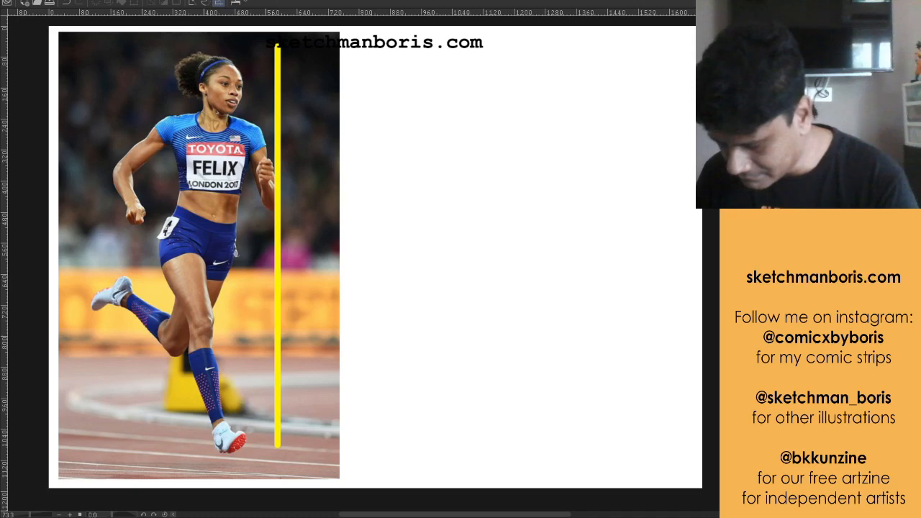
drag(606, 162, 496, 416)
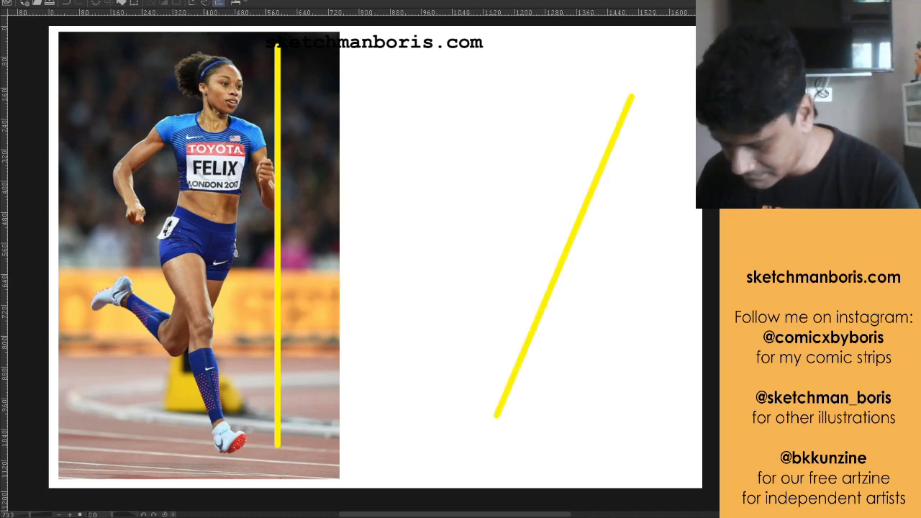
key(ctrl+z)
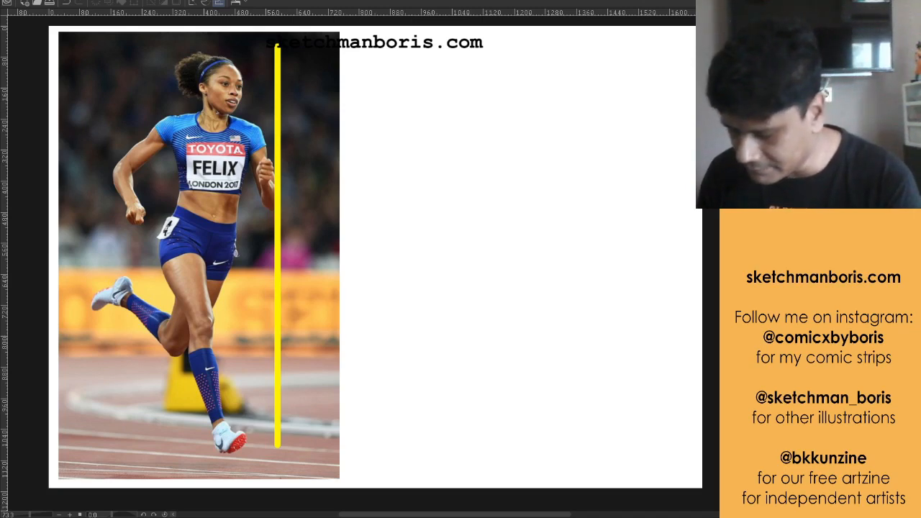
drag(496, 416, 632, 96)
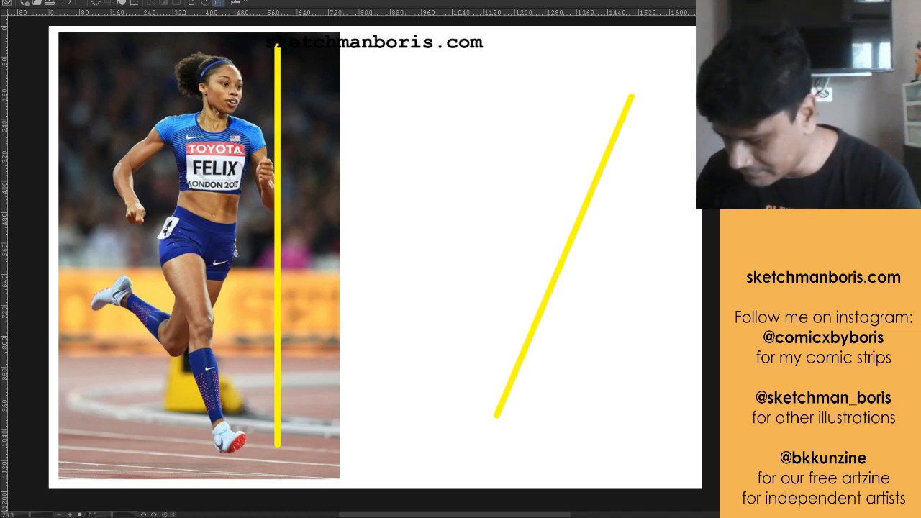
key(ctrl+z)
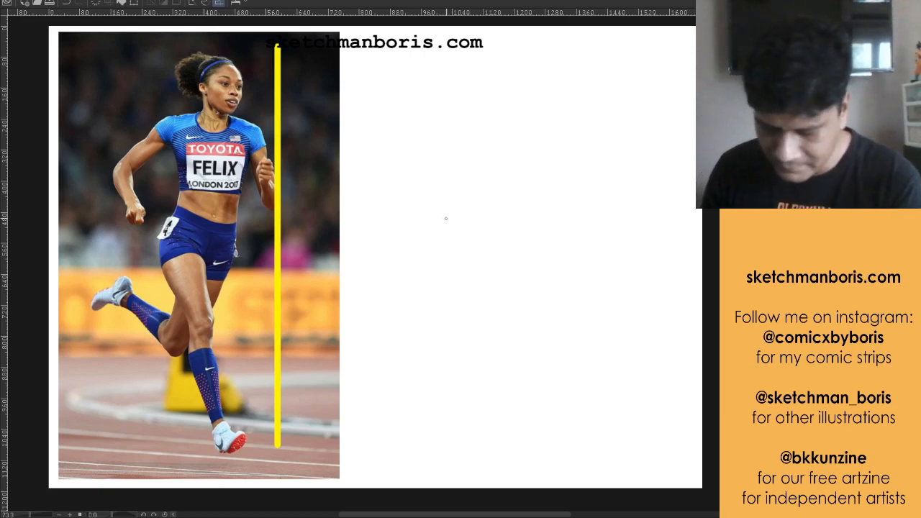
Sketch the runner's head as a circle on the blank area beside the photo, shift it into place, and add the angular jaw
mouse_move(450, 90)
mouse_down()
mouse_move(507, 66)
mouse_move(509, 96)
mouse_move(522, 102)
mouse_move(517, 75)
mouse_move(496, 119)
mouse_move(481, 90)
mouse_move(520, 83)
mouse_move(519, 70)
mouse_move(500, 76)
mouse_move(505, 117)
mouse_up()
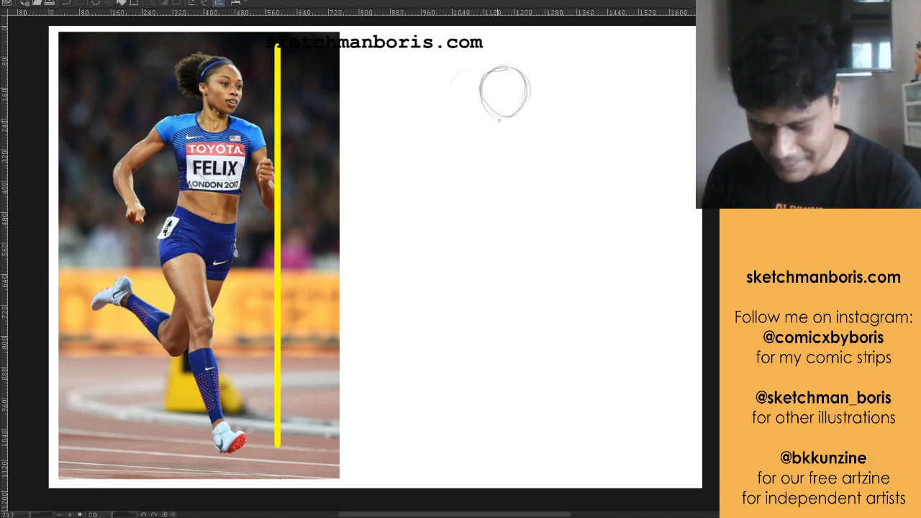
mouse_move(481, 78)
mouse_down()
mouse_move(490, 110)
mouse_move(528, 99)
mouse_move(522, 75)
mouse_move(527, 90)
mouse_move(508, 114)
mouse_up()
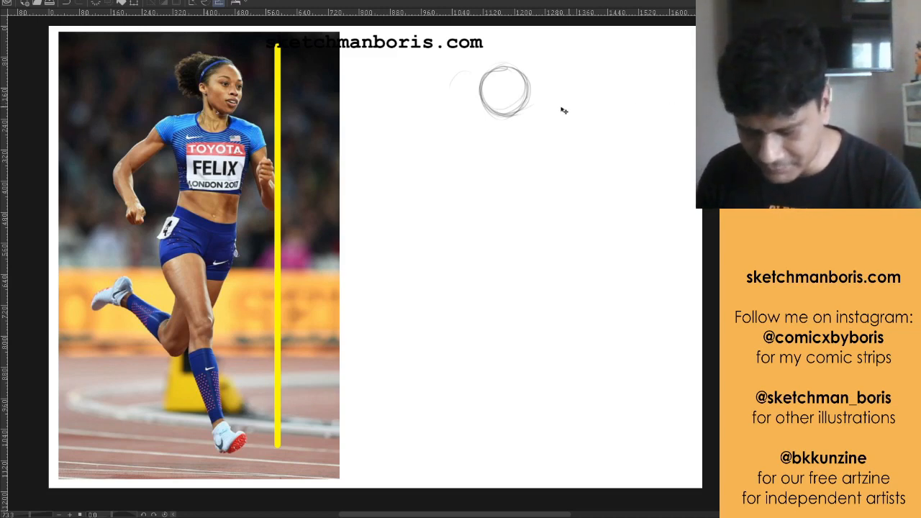
mouse_move(516, 102)
mouse_down()
mouse_move(514, 85)
mouse_move(546, 84)
mouse_up()
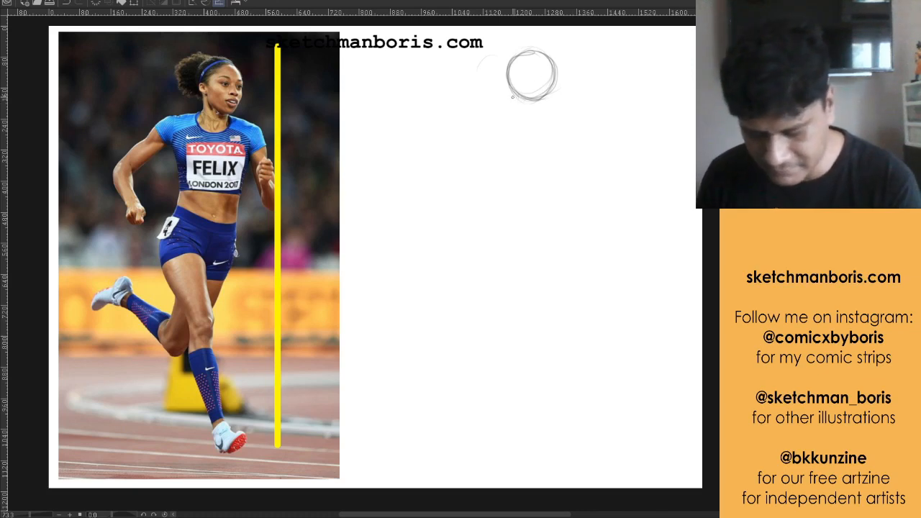
drag(549, 106, 523, 98)
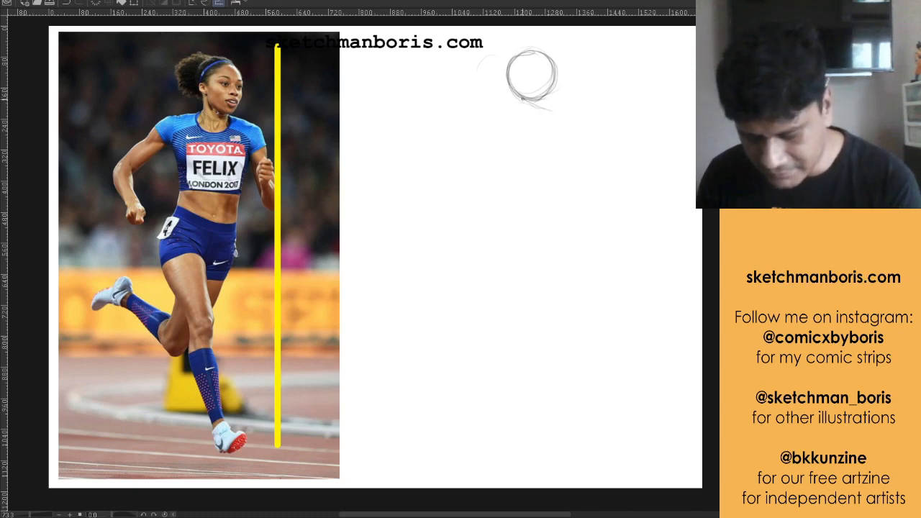
mouse_move(556, 69)
mouse_down()
mouse_move(551, 110)
mouse_move(515, 94)
mouse_move(525, 173)
mouse_up()
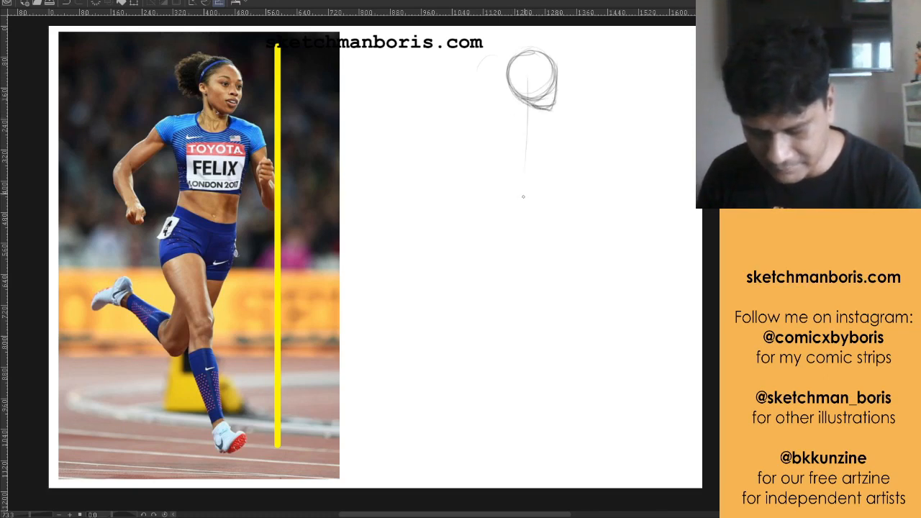
Draw a firm, nearly vertical body centre line from inside the head circle down to the waist
drag(528, 78, 519, 143)
mouse_move(524, 109)
mouse_down()
mouse_move(518, 149)
mouse_move(526, 77)
mouse_move(524, 195)
mouse_up()
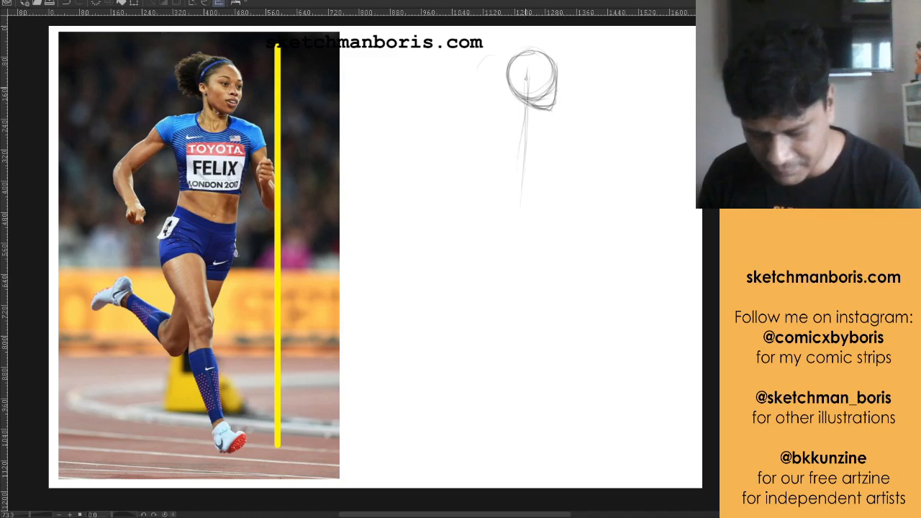
drag(528, 69, 519, 241)
drag(527, 89, 522, 245)
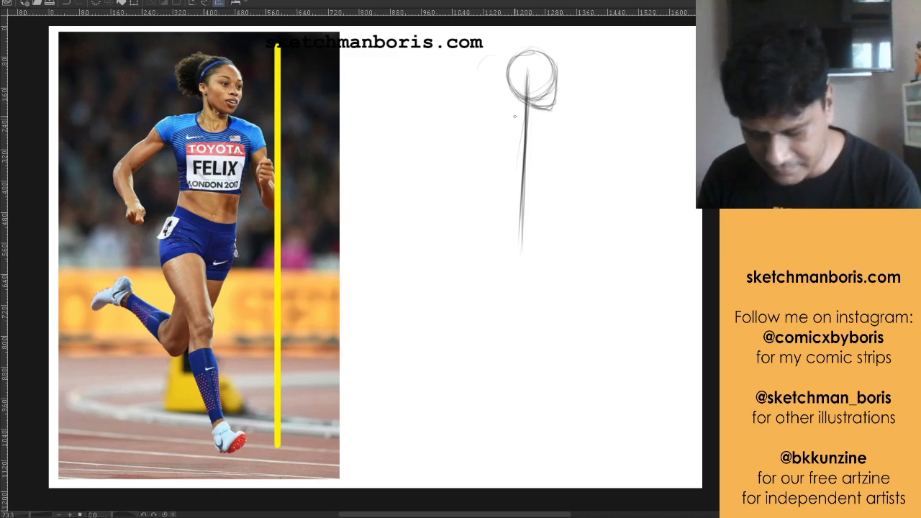
Sketch a short cylindrical neck under the head and slope the shoulder lines outward from its base
mouse_move(511, 83)
mouse_down()
mouse_move(513, 116)
mouse_move(534, 124)
mouse_up()
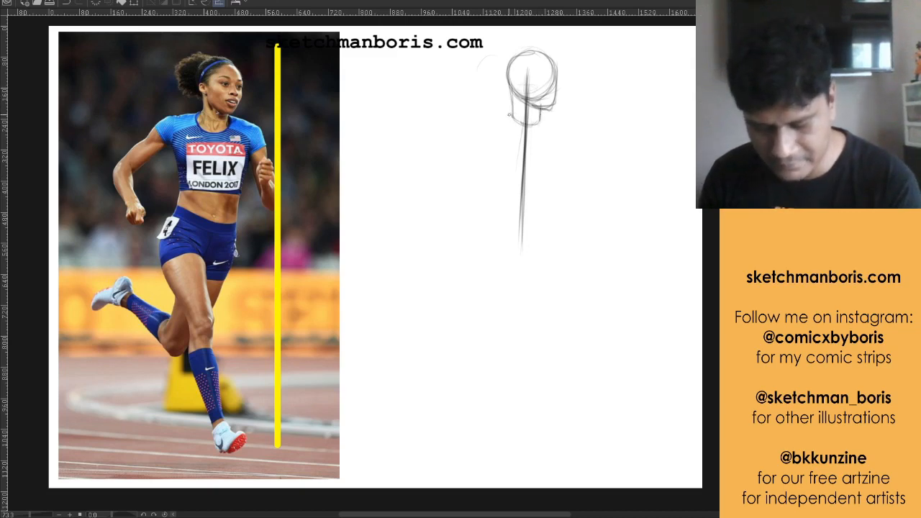
drag(514, 111, 463, 126)
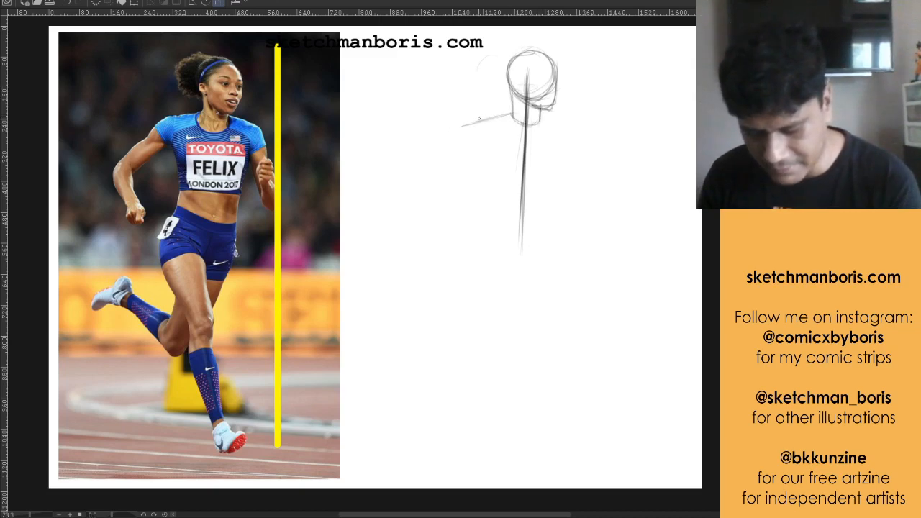
drag(541, 118, 573, 122)
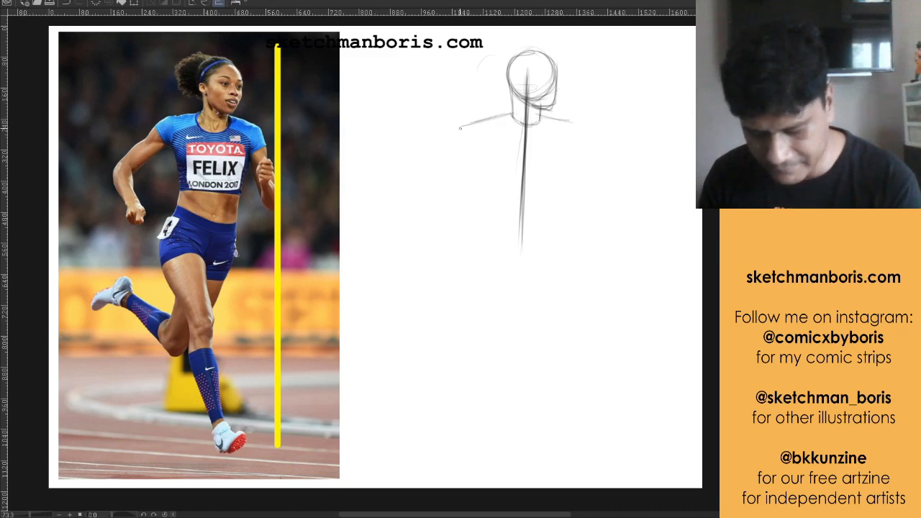
Sketch an oval shoulder joint at the outer end of each shoulder slope
mouse_move(450, 134)
mouse_down()
mouse_move(468, 126)
mouse_move(446, 148)
mouse_move(467, 120)
mouse_move(453, 151)
mouse_move(484, 136)
mouse_move(478, 126)
mouse_move(445, 133)
mouse_move(448, 161)
mouse_up()
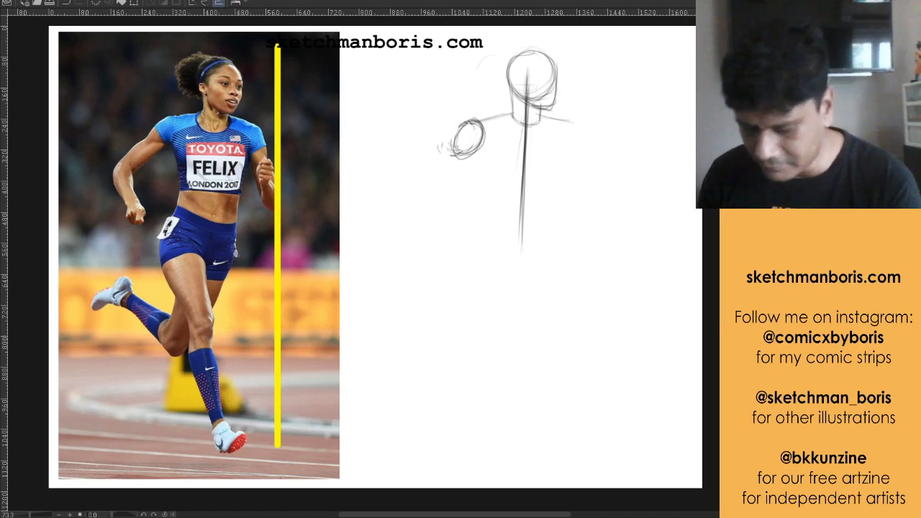
mouse_move(451, 141)
mouse_down()
mouse_move(482, 129)
mouse_move(469, 123)
mouse_move(459, 159)
mouse_up()
mouse_move(568, 128)
mouse_down()
mouse_move(580, 131)
mouse_move(586, 154)
mouse_move(570, 144)
mouse_move(592, 149)
mouse_move(568, 132)
mouse_move(589, 149)
mouse_up()
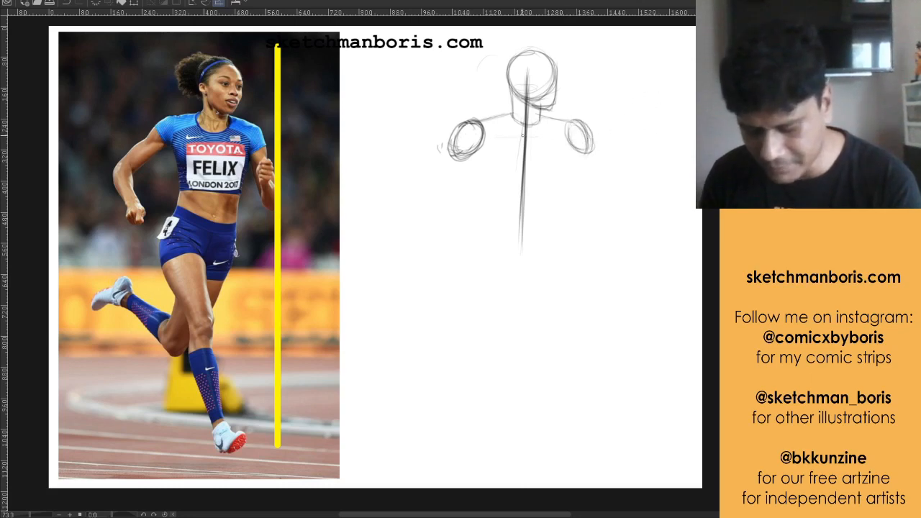
Connect the shoulders with a straight line across the chest and redraw the raised arm's shoulder oval slightly lower
drag(471, 135, 582, 134)
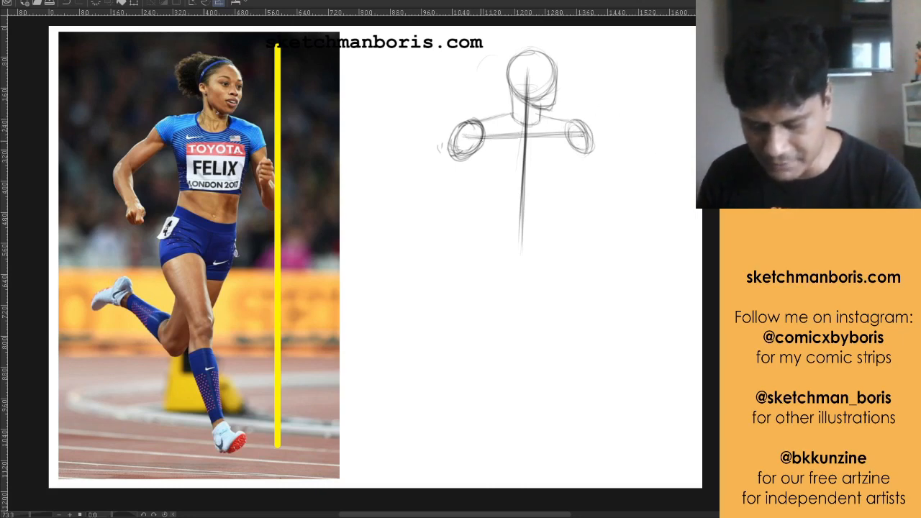
drag(467, 137, 570, 141)
mouse_move(487, 137)
mouse_down()
mouse_move(585, 143)
mouse_move(558, 117)
mouse_move(596, 126)
mouse_move(573, 146)
mouse_move(618, 154)
mouse_up()
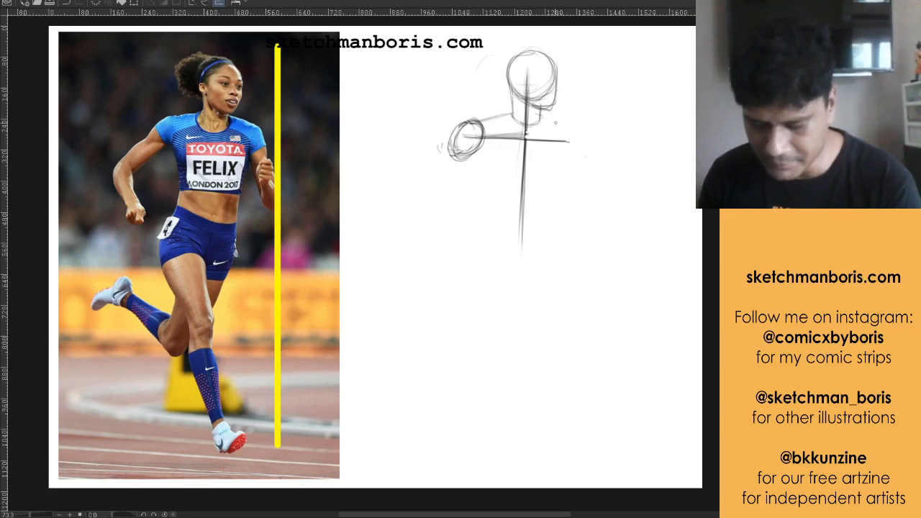
mouse_move(544, 121)
mouse_down()
mouse_move(583, 132)
mouse_move(570, 157)
mouse_move(589, 137)
mouse_move(564, 148)
mouse_move(579, 161)
mouse_up()
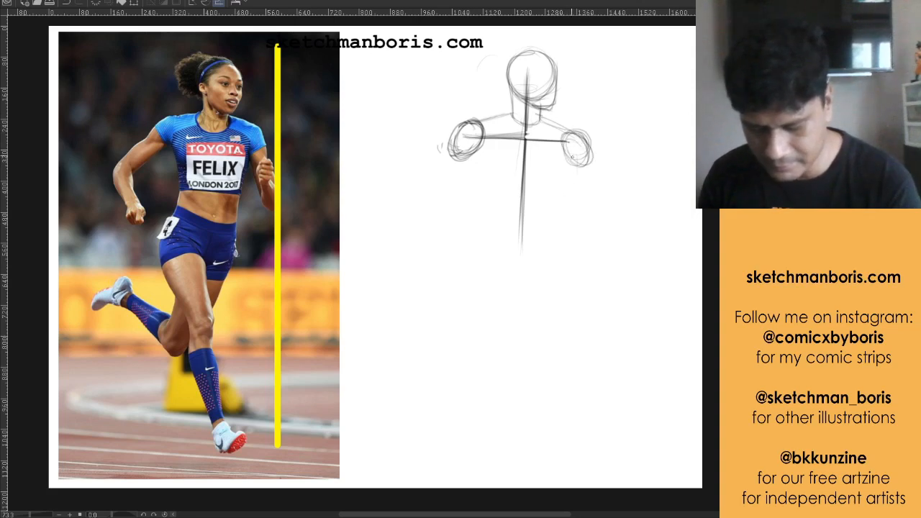
Draw the torso sides tapering from both shoulders to the waist and close them with a curved base line
mouse_move(521, 242)
mouse_down()
mouse_move(521, 258)
mouse_move(527, 234)
mouse_up()
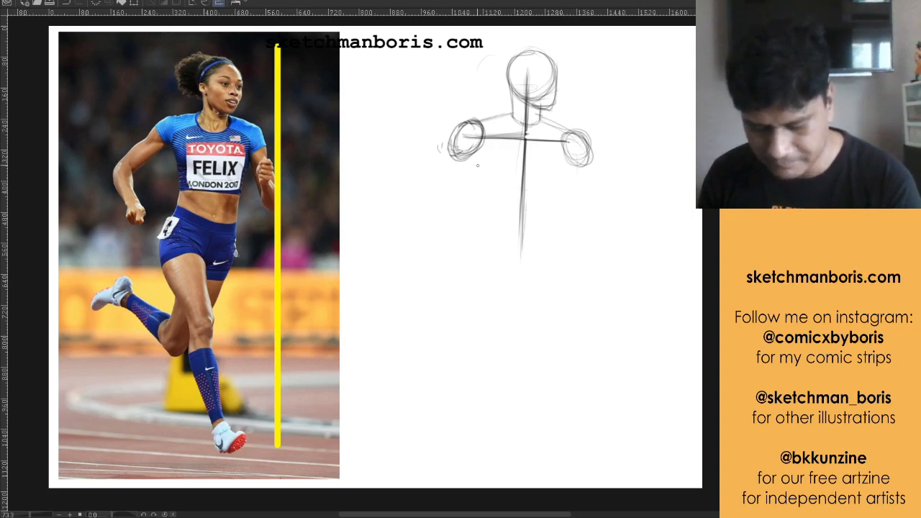
mouse_move(469, 160)
mouse_down()
mouse_move(495, 215)
mouse_move(485, 205)
mouse_move(485, 234)
mouse_up()
mouse_move(483, 199)
mouse_down()
mouse_move(492, 235)
mouse_move(560, 232)
mouse_up()
drag(567, 166, 556, 236)
drag(573, 166, 563, 213)
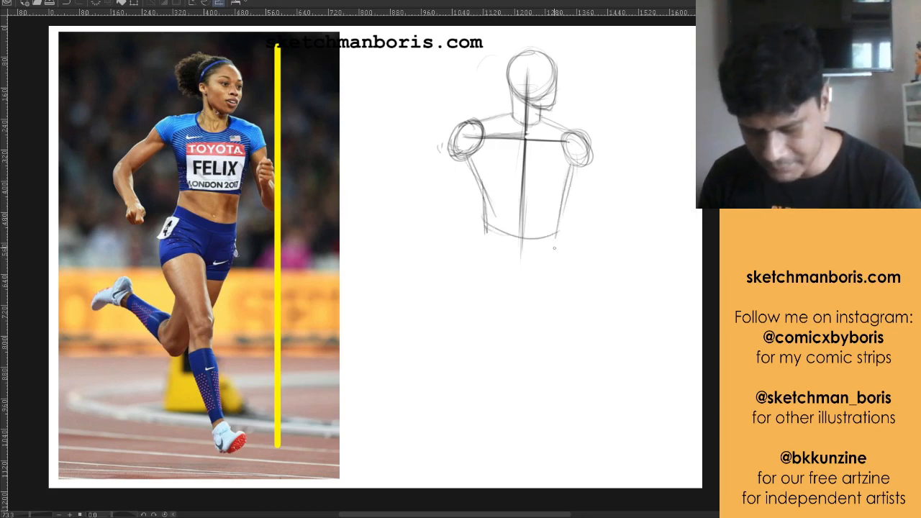
Sketch guide lines for both bent arms and a hip curve below the waist on the trailing arm's side
mouse_move(460, 143)
mouse_down()
mouse_move(416, 194)
mouse_move(449, 239)
mouse_up()
drag(426, 194, 448, 245)
drag(423, 193, 446, 242)
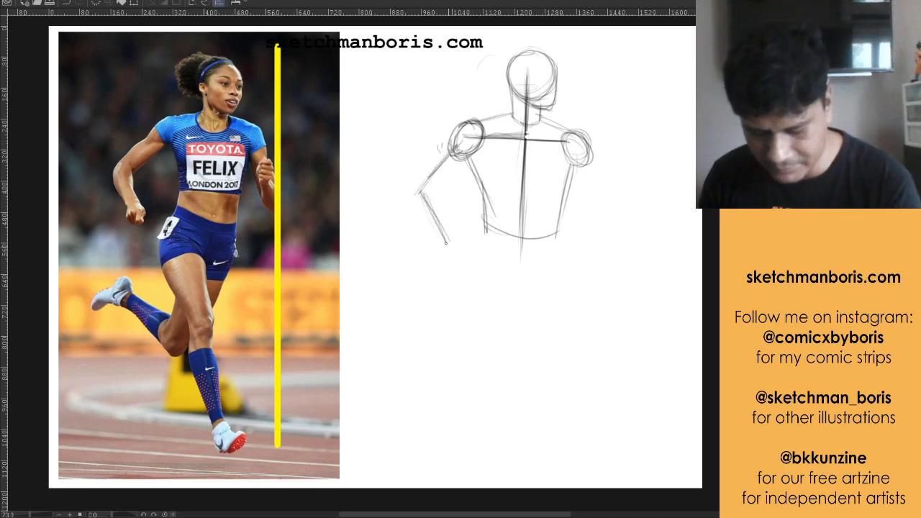
drag(586, 167, 602, 213)
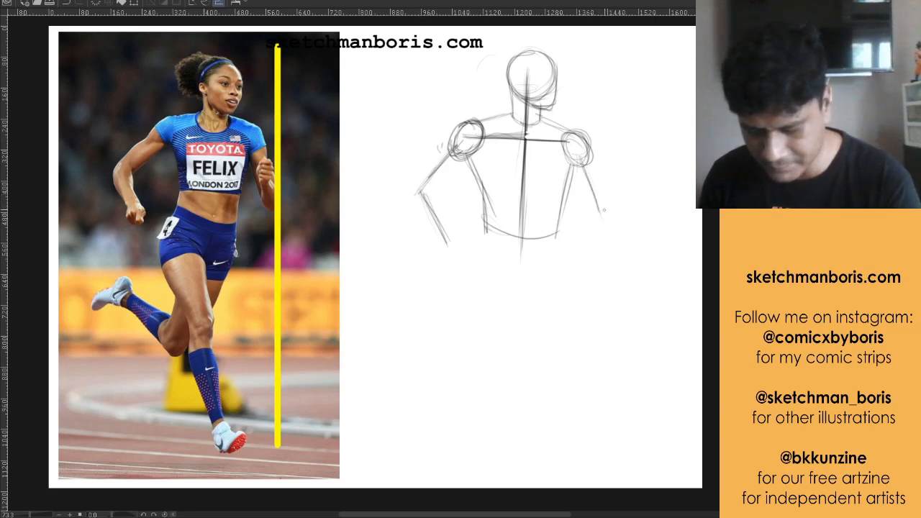
mouse_move(599, 173)
mouse_down()
mouse_move(602, 219)
mouse_move(603, 203)
mouse_up()
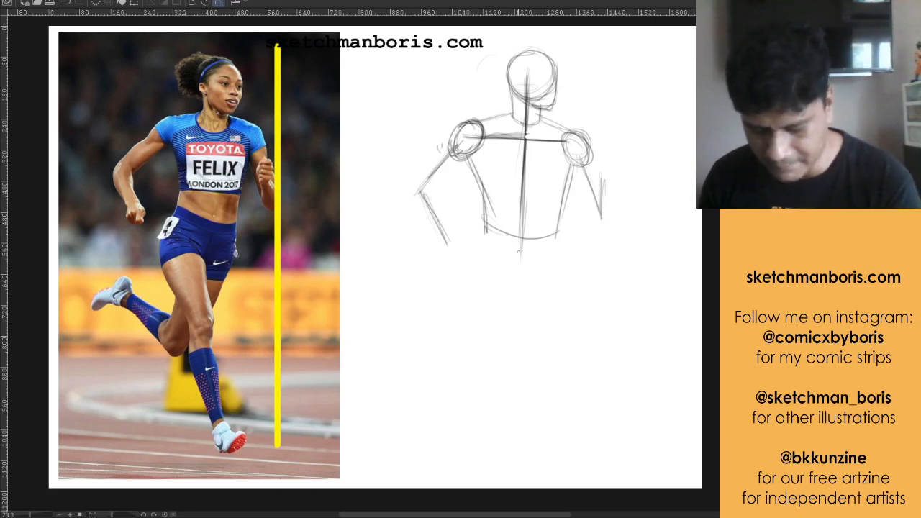
mouse_move(481, 232)
mouse_down()
mouse_move(466, 286)
mouse_move(478, 265)
mouse_up()
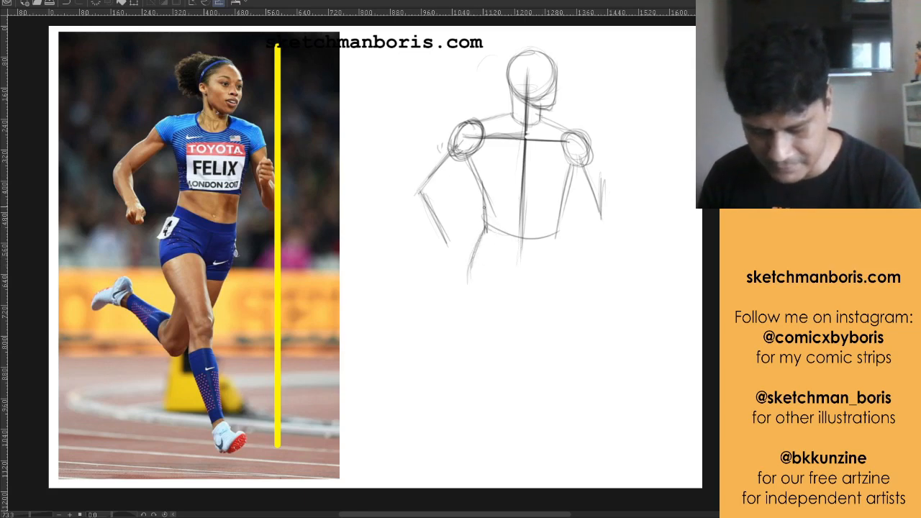
Build both arms from cylinders around their guide lines, adding a rounded elbow to the trailing arm and an oval fist to the raised one
drag(468, 157, 433, 192)
drag(466, 158, 437, 189)
drag(446, 142, 418, 177)
drag(464, 143, 443, 155)
mouse_move(465, 149)
mouse_down()
mouse_move(462, 174)
mouse_move(416, 189)
mouse_move(413, 213)
mouse_move(435, 238)
mouse_up()
mouse_move(438, 199)
mouse_down()
mouse_move(455, 245)
mouse_move(446, 252)
mouse_up()
drag(413, 202, 445, 253)
drag(441, 249, 459, 241)
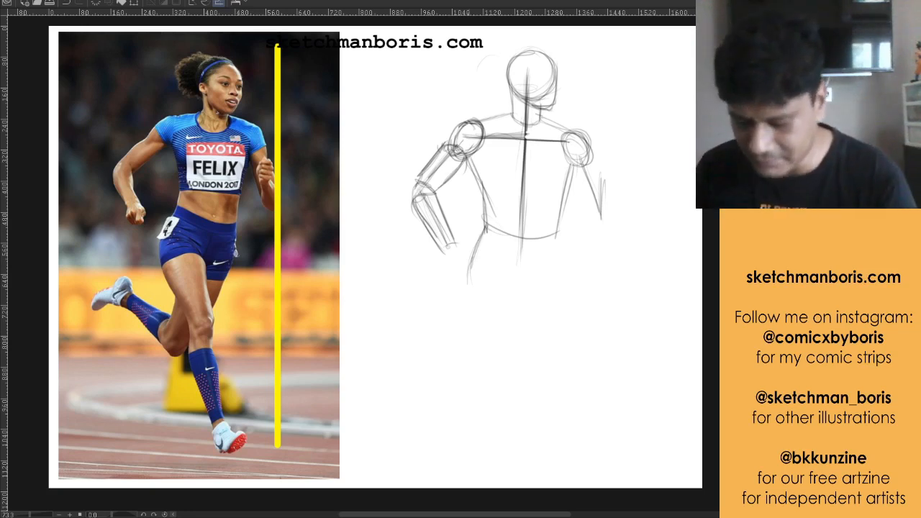
mouse_move(577, 168)
mouse_down()
mouse_move(593, 213)
mouse_move(573, 173)
mouse_move(600, 184)
mouse_move(601, 175)
mouse_move(592, 216)
mouse_up()
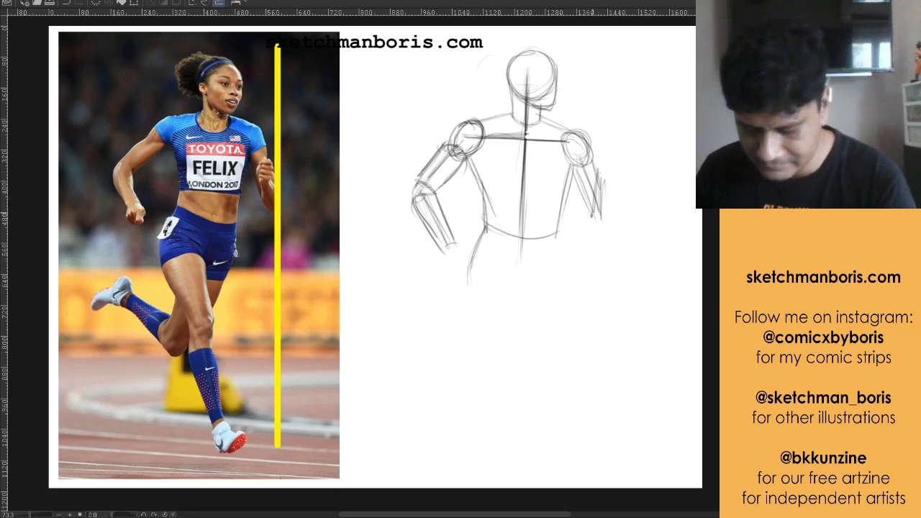
mouse_move(598, 171)
mouse_down()
mouse_move(612, 174)
mouse_move(613, 226)
mouse_move(588, 216)
mouse_move(617, 196)
mouse_move(601, 151)
mouse_move(617, 166)
mouse_move(617, 183)
mouse_up()
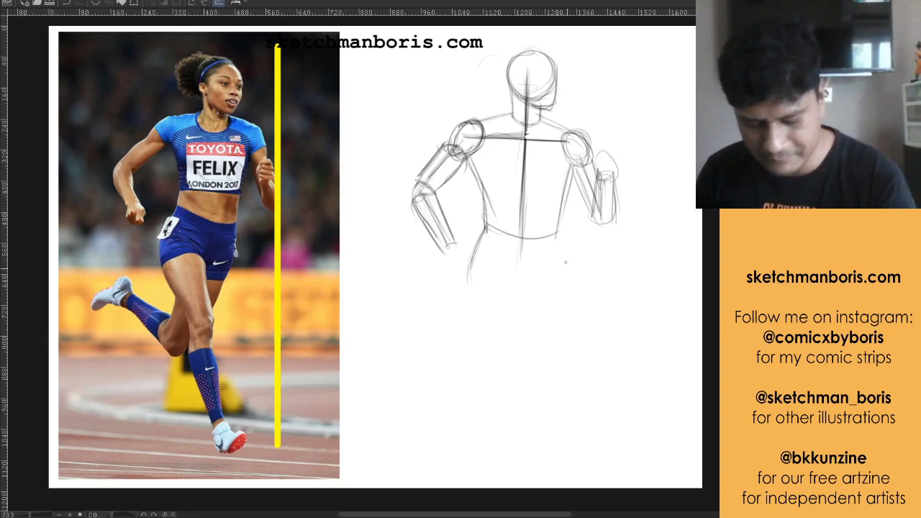
Sketch the outer hip curve and shape the pelvis with angled leg openings meeting at the crotch
drag(558, 230, 556, 290)
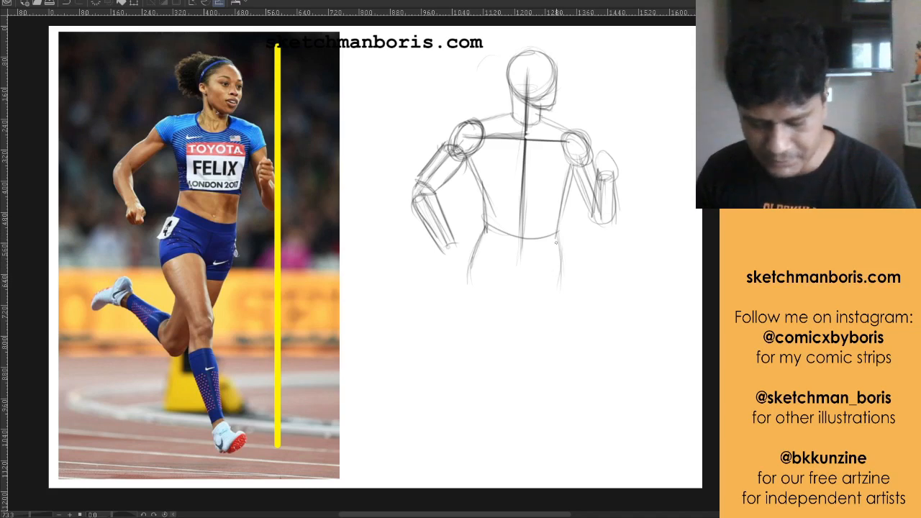
drag(556, 244, 555, 304)
mouse_move(477, 239)
mouse_down()
mouse_move(472, 292)
mouse_move(486, 271)
mouse_move(479, 274)
mouse_move(499, 286)
mouse_move(521, 285)
mouse_up()
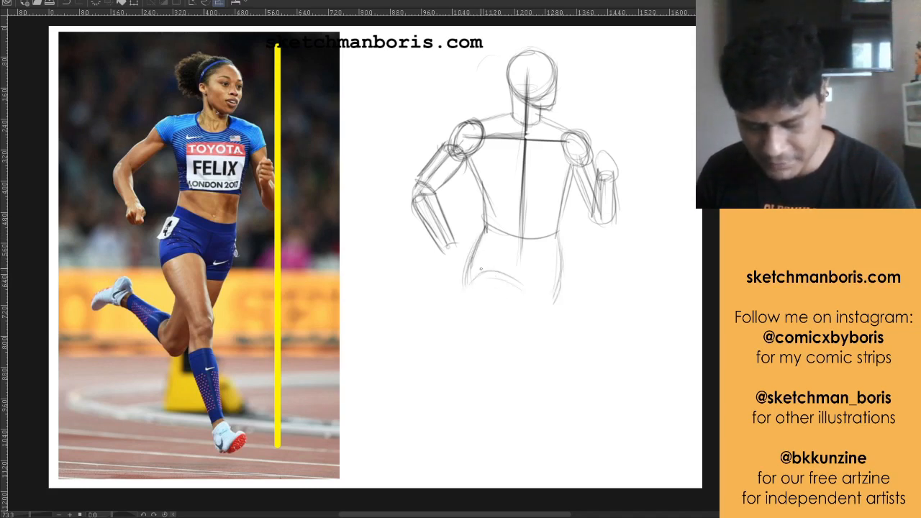
mouse_move(485, 250)
mouse_down()
mouse_move(523, 282)
mouse_move(482, 247)
mouse_move(540, 292)
mouse_up()
mouse_move(558, 243)
mouse_down()
mouse_move(535, 297)
mouse_move(542, 289)
mouse_up()
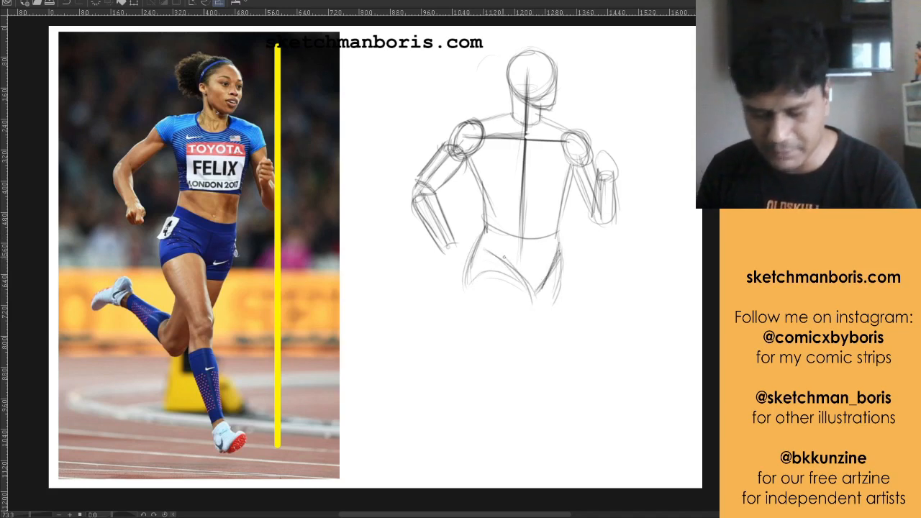
Draw the supporting leg's thigh with two sides tapering toward the knee, and reinforce the curved leg opening above it
drag(489, 218, 465, 311)
mouse_move(477, 278)
mouse_down()
mouse_move(503, 340)
mouse_move(499, 358)
mouse_move(516, 377)
mouse_up()
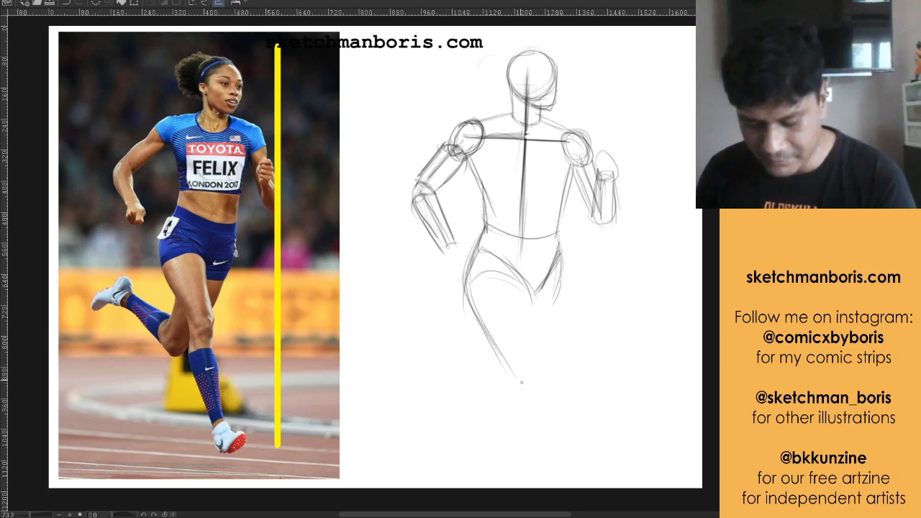
drag(468, 298, 472, 315)
drag(475, 318, 525, 398)
drag(527, 285, 544, 345)
drag(533, 290, 549, 366)
mouse_move(472, 291)
mouse_down()
mouse_move(514, 267)
mouse_move(531, 288)
mouse_up()
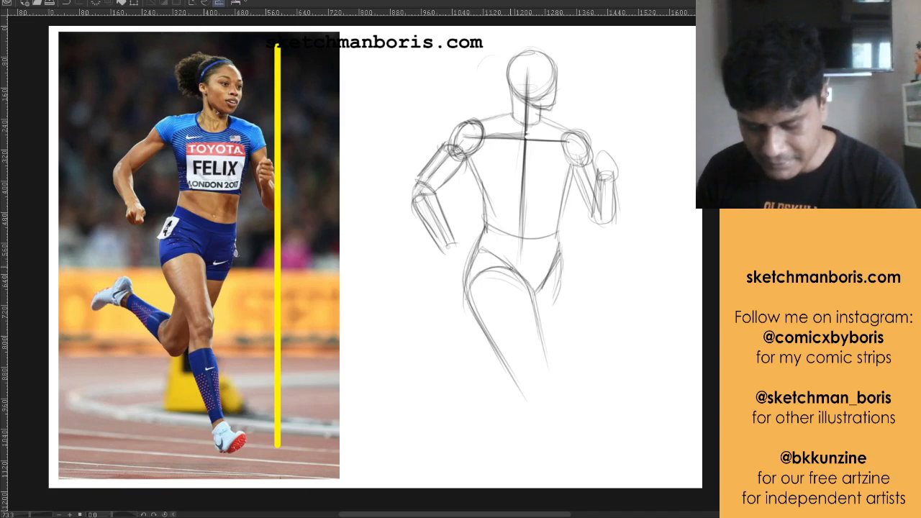
drag(486, 258, 546, 293)
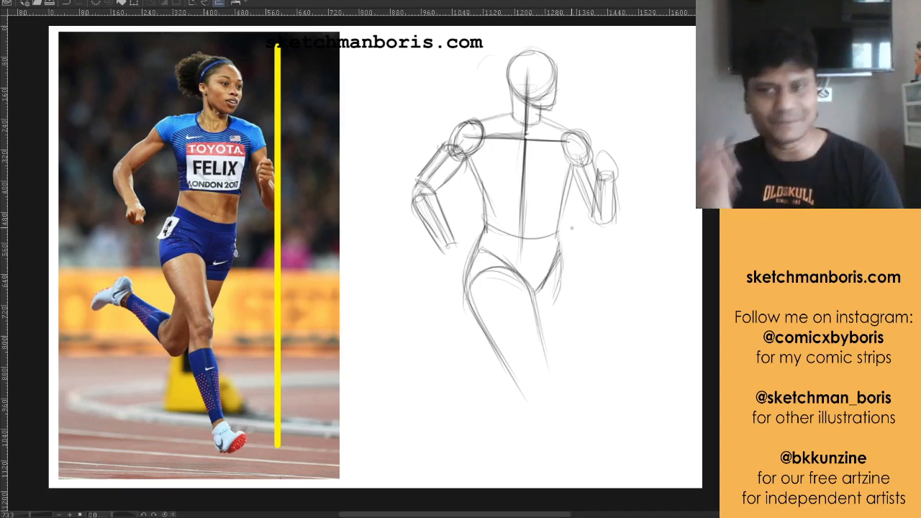
Build the supporting leg's knee from overlapping ovals and draw the lower leg tapering to a small rounded ankle
mouse_move(515, 382)
mouse_down()
mouse_move(551, 380)
mouse_move(527, 384)
mouse_move(548, 381)
mouse_move(522, 398)
mouse_move(533, 443)
mouse_up()
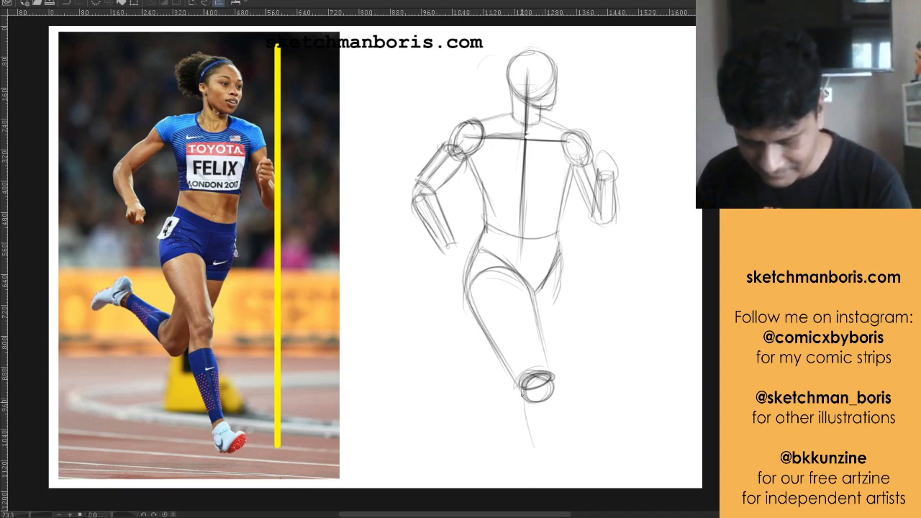
drag(521, 400, 551, 470)
drag(522, 422, 558, 483)
mouse_move(556, 390)
mouse_down()
mouse_move(581, 464)
mouse_move(560, 404)
mouse_move(575, 487)
mouse_up()
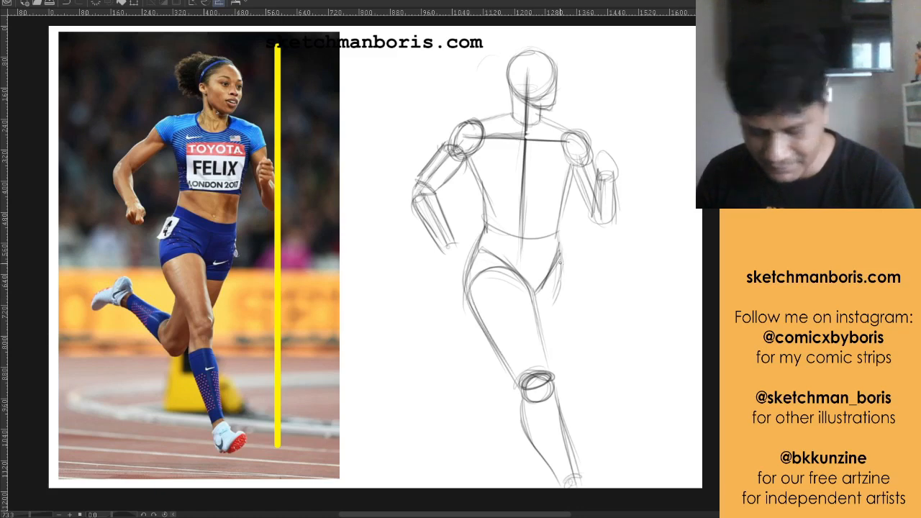
Sketch the rear leg's thigh behind the front one, with broken lines where it is hidden, and round off its bent knee
drag(561, 270, 540, 328)
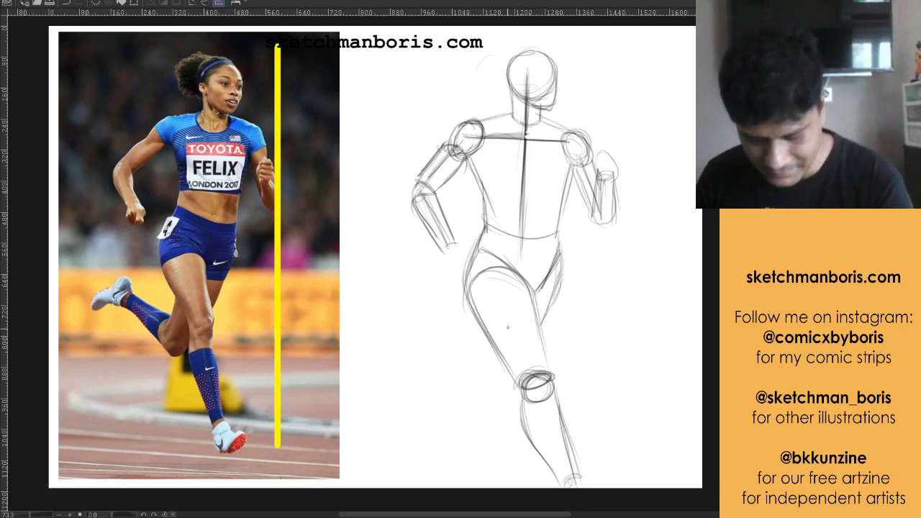
drag(509, 281, 504, 314)
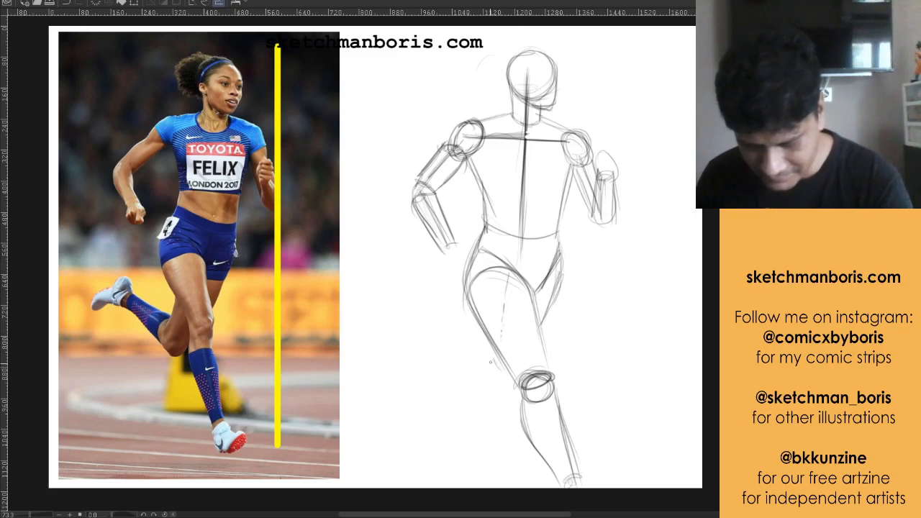
drag(489, 345, 489, 382)
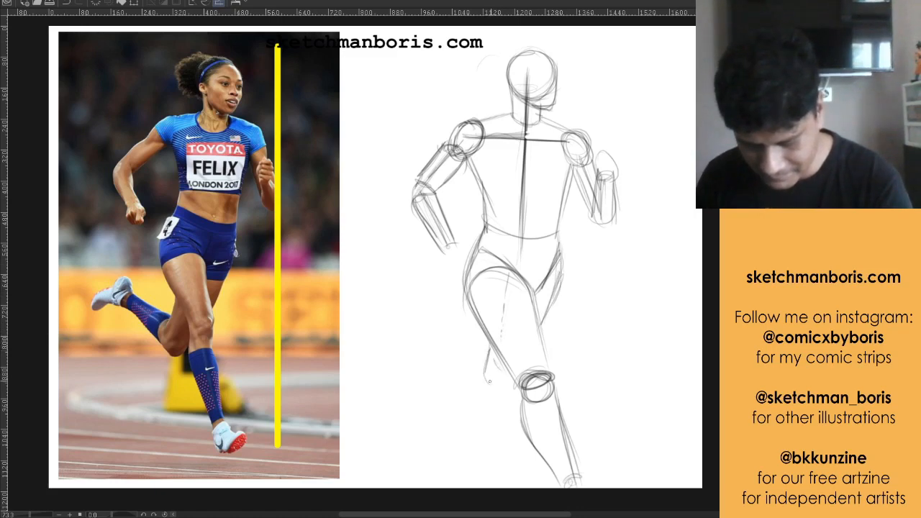
drag(506, 280, 497, 314)
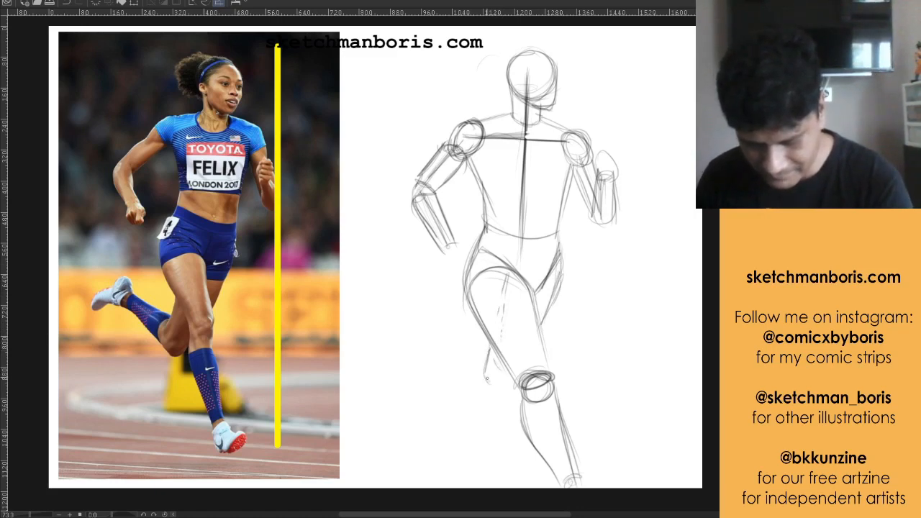
mouse_move(485, 367)
mouse_down()
mouse_move(492, 383)
mouse_move(505, 381)
mouse_up()
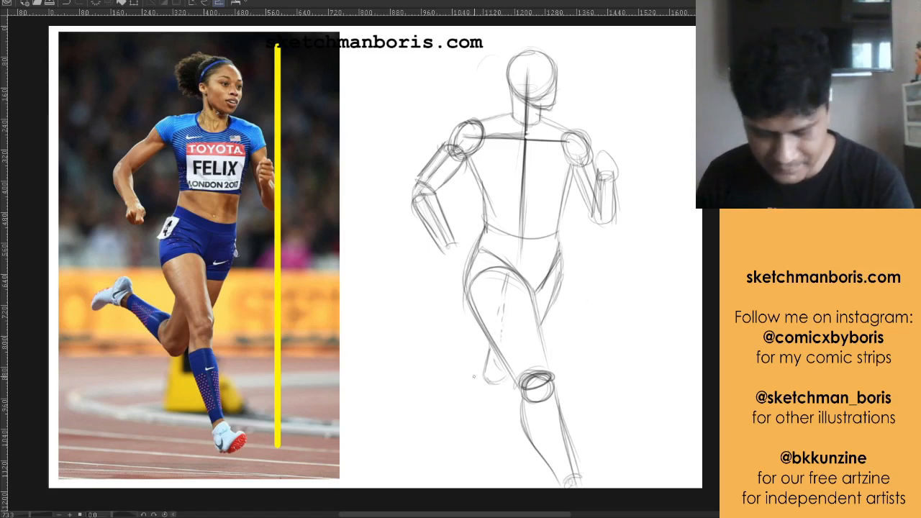
Reinforce the rear knee and draw the raised lower leg as a cylinder tapering backward to a small rounded ankle
mouse_move(440, 353)
mouse_down()
mouse_move(484, 367)
mouse_move(479, 361)
mouse_move(476, 379)
mouse_move(489, 388)
mouse_up()
mouse_move(481, 367)
mouse_down()
mouse_move(476, 383)
mouse_move(498, 391)
mouse_up()
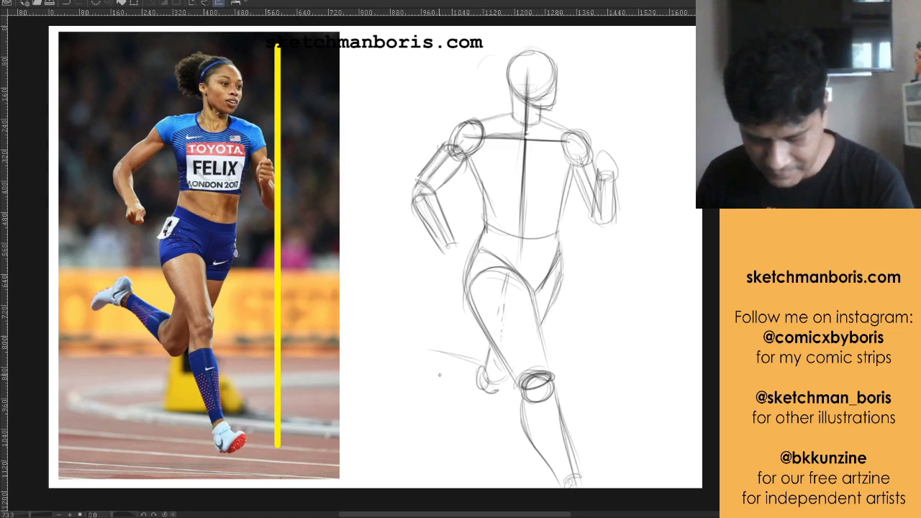
drag(429, 369, 486, 397)
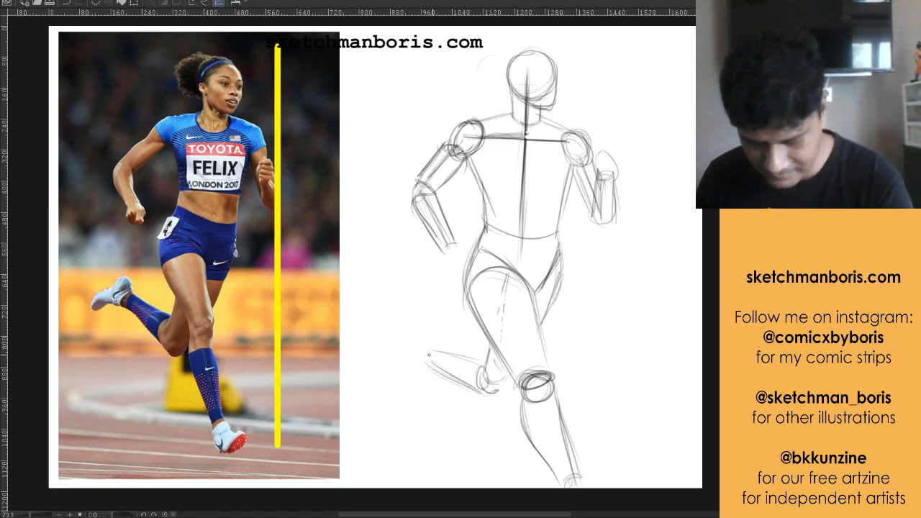
mouse_move(429, 355)
mouse_down()
mouse_move(487, 368)
mouse_move(434, 363)
mouse_up()
drag(430, 360, 465, 384)
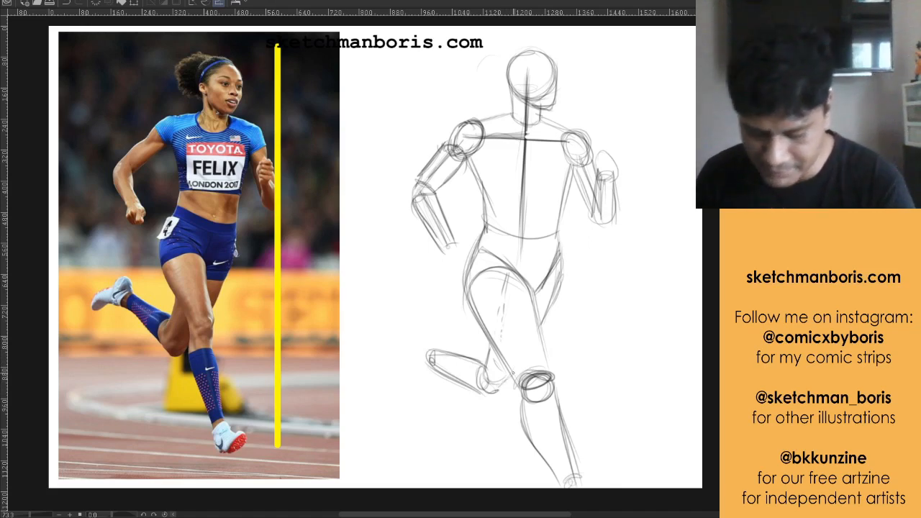
Touch up the lines around both knees and add a wedge-shaped foot with toes pointing down to the raised ankle
drag(514, 373, 506, 384)
mouse_move(492, 340)
mouse_down()
mouse_move(484, 373)
mouse_move(518, 384)
mouse_up()
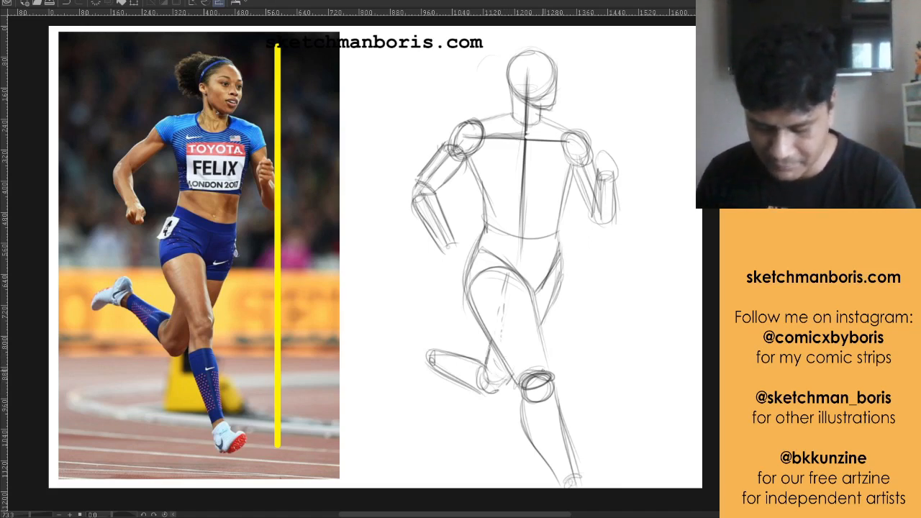
drag(539, 334, 550, 370)
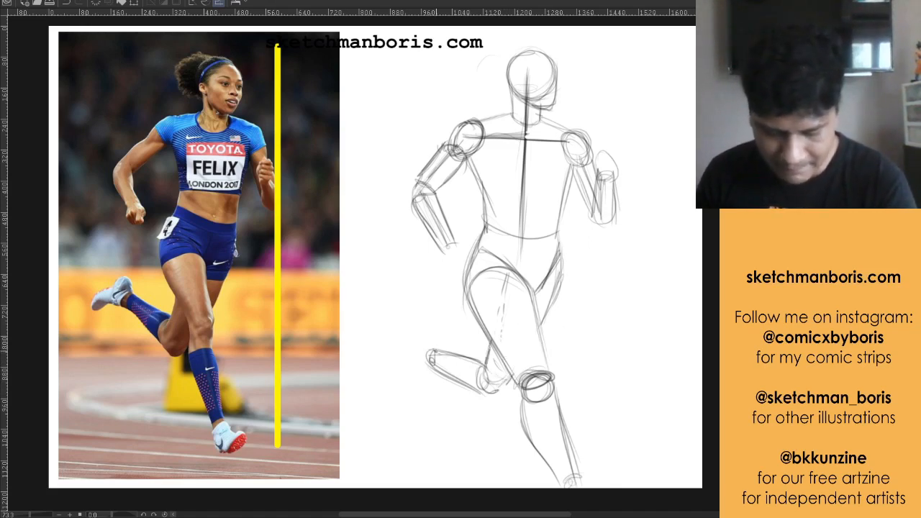
mouse_move(436, 347)
mouse_down()
mouse_move(423, 338)
mouse_move(416, 352)
mouse_move(419, 338)
mouse_move(397, 386)
mouse_move(432, 368)
mouse_up()
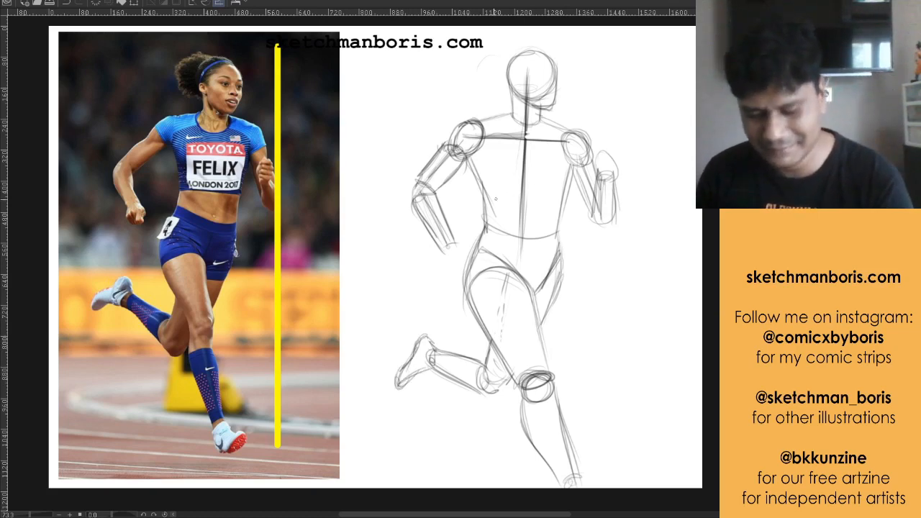
Block in the trailing arm's hand as an angular shape below the wrist and define the raised fist's contour
drag(447, 246, 433, 262)
drag(433, 261, 461, 268)
mouse_move(455, 243)
mouse_down()
mouse_move(467, 254)
mouse_move(461, 269)
mouse_up()
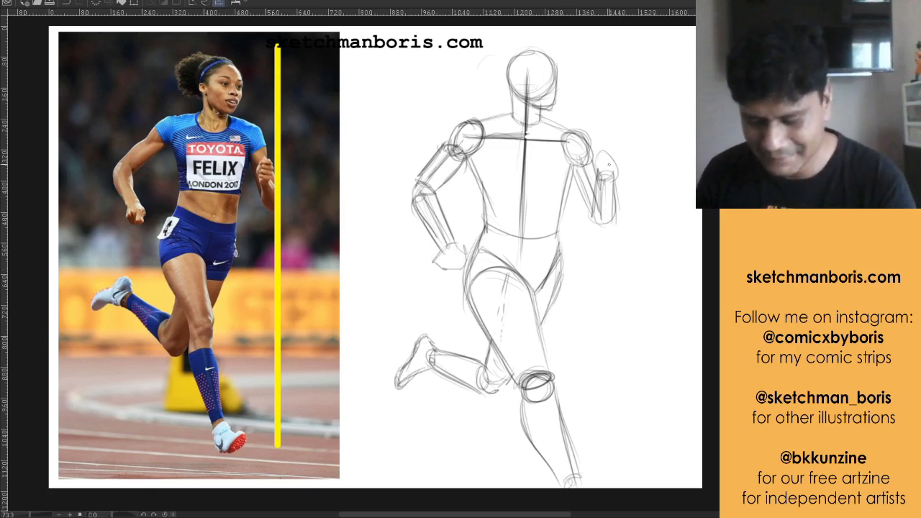
drag(609, 165, 596, 175)
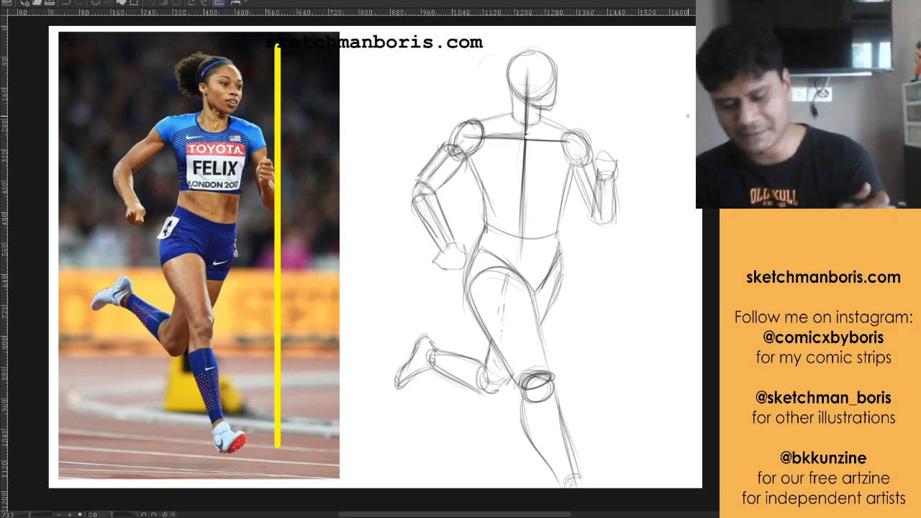